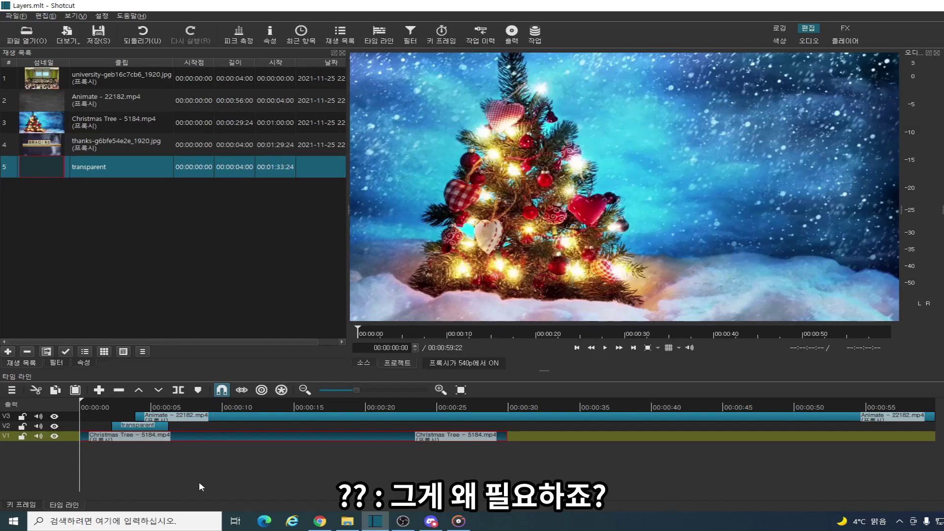
Play the start of the project to see how the Animate clip covers the subtitle, and pause at about 4 seconds.
key(space)
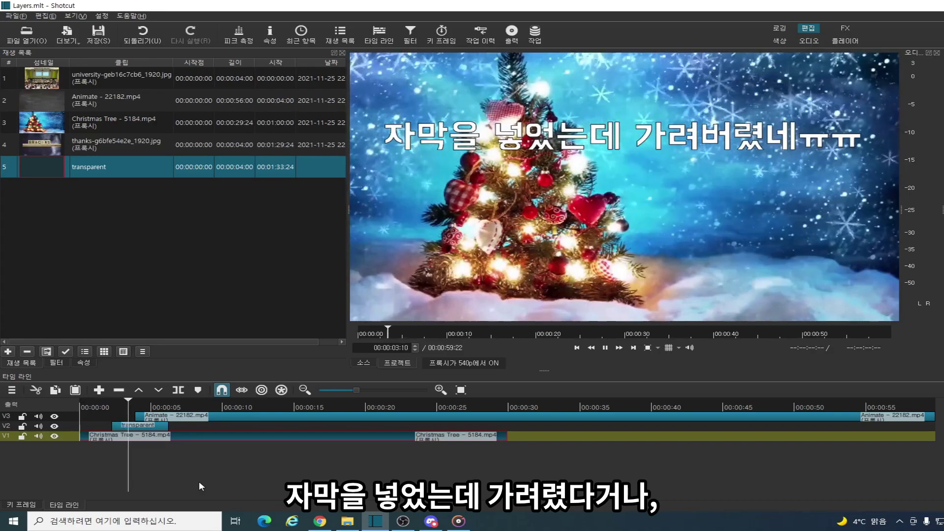
key(space)
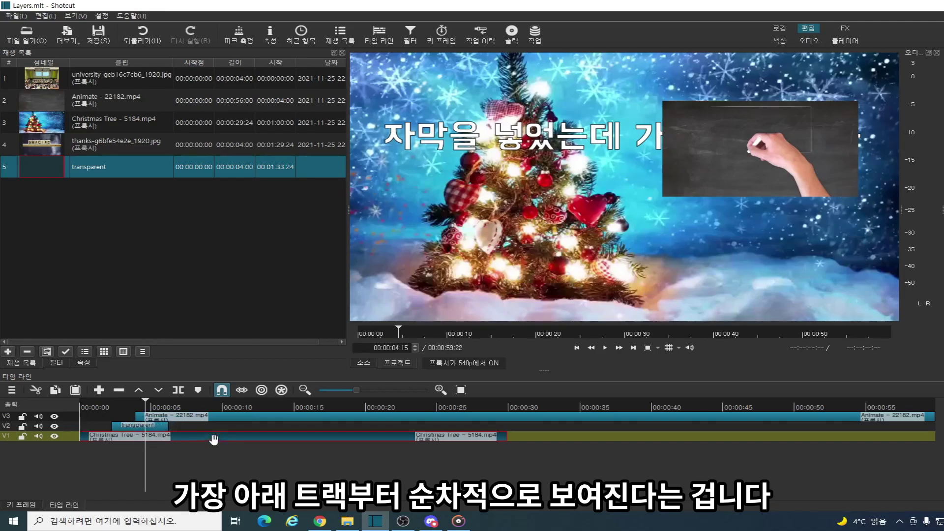
Paste three copies of the V2 subtitle clip along the same track at about 11, 21 and 31 seconds, and save the project.
click(163, 426)
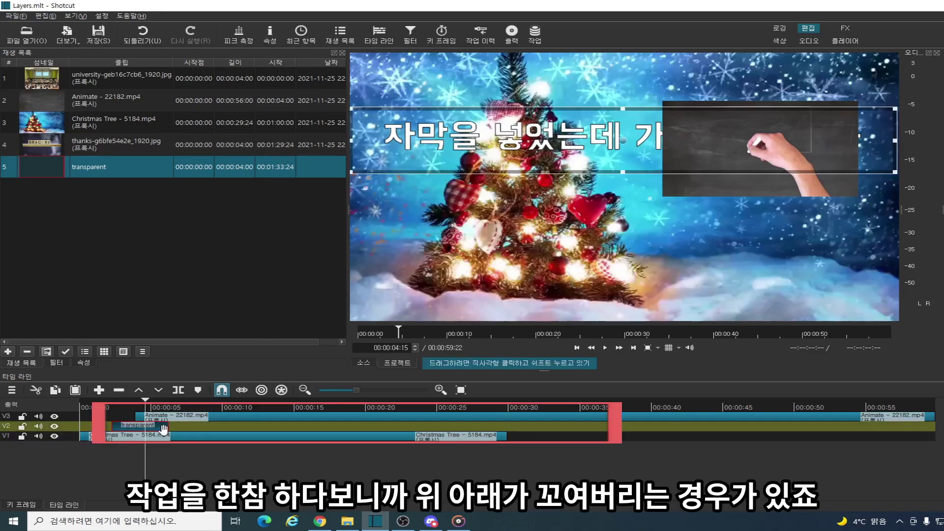
click(240, 424)
key(ctrl+v)
click(379, 433)
key(ctrl+v)
click(527, 431)
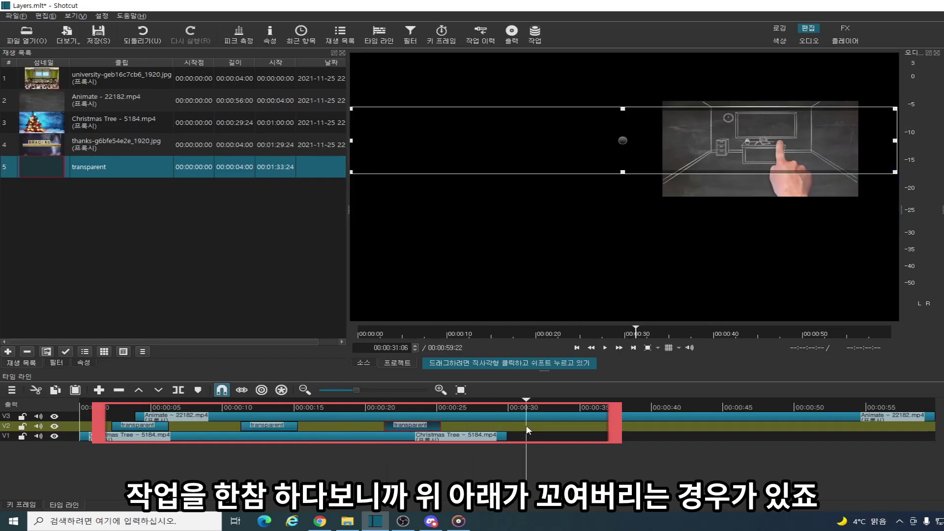
key(ctrl+v)
drag(268, 407, 103, 407)
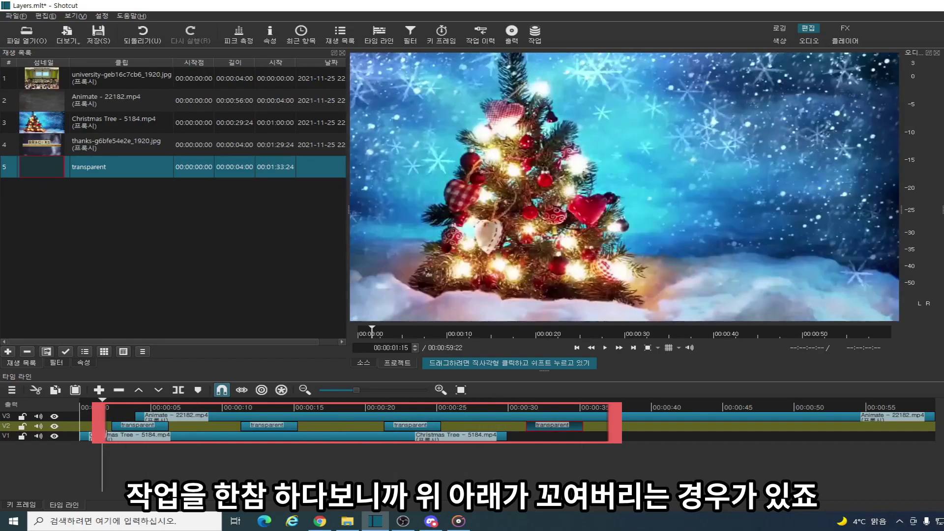
key(ctrl+s)
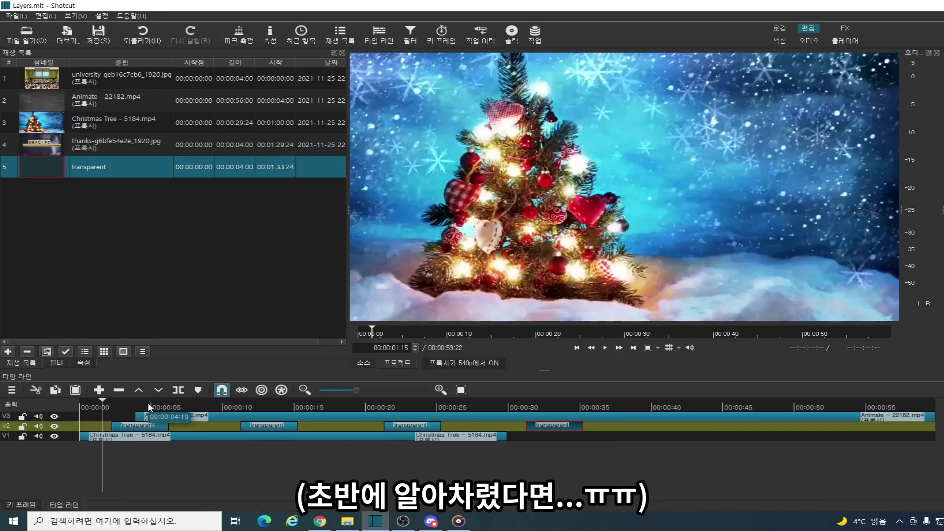
Play the section where the first subtitle clip overlaps the Animate clip, and pause at about 5 seconds.
key(space)
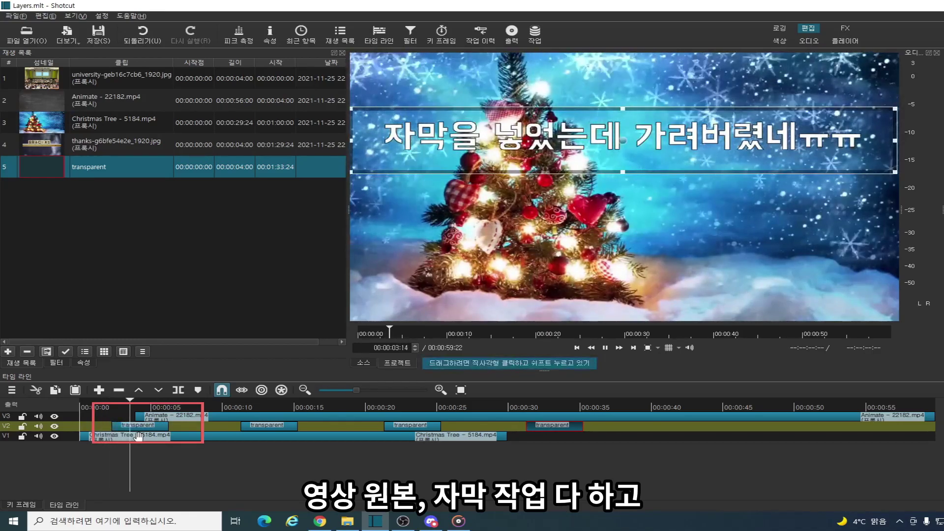
key(space)
key(space)
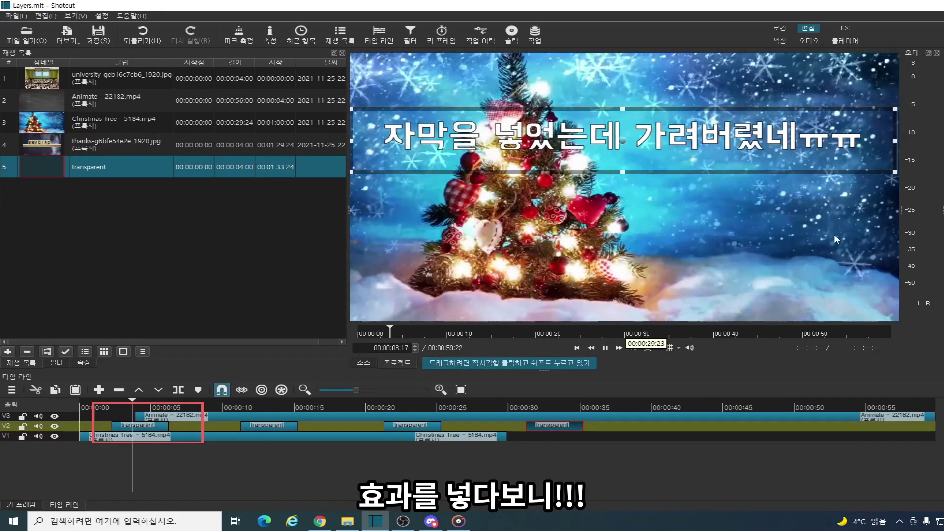
key(space)
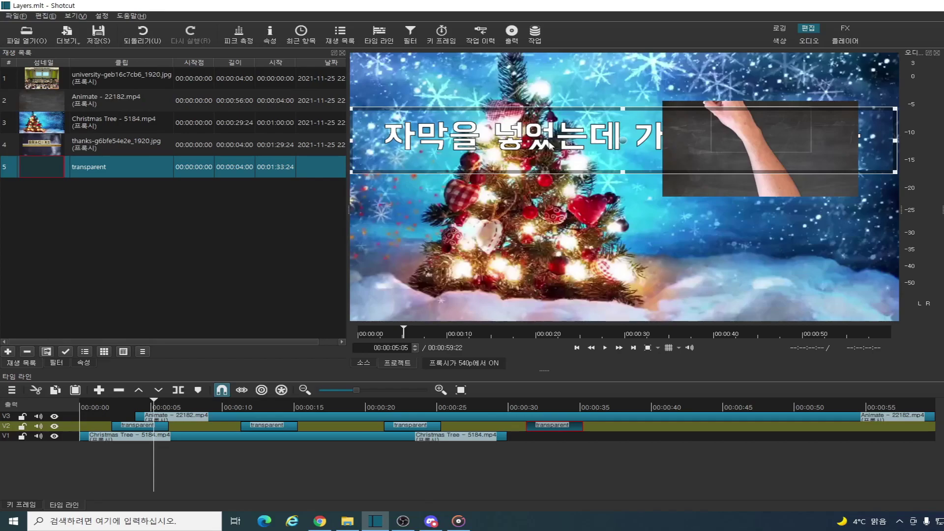
Move the text boxes of the last and the first subtitle clips on V2 down to the lower edge of the frame.
drag(623, 139, 626, 296)
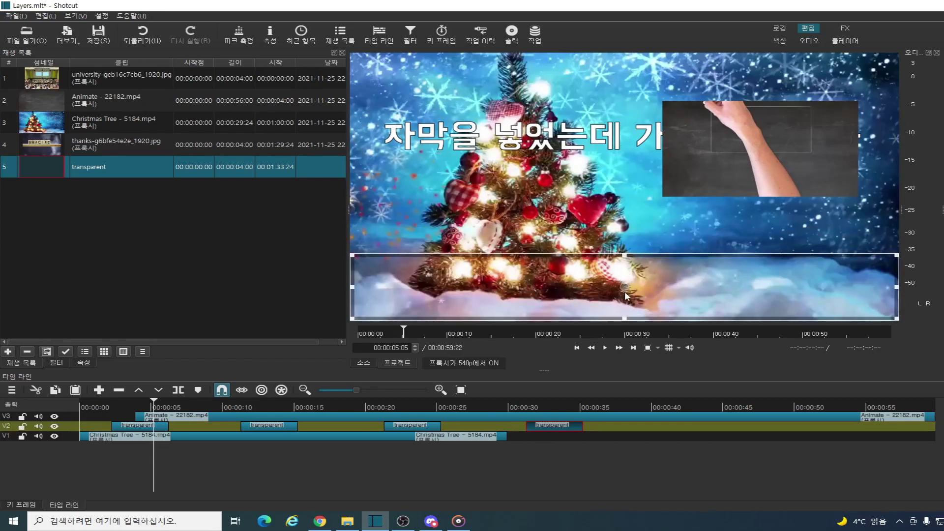
click(146, 408)
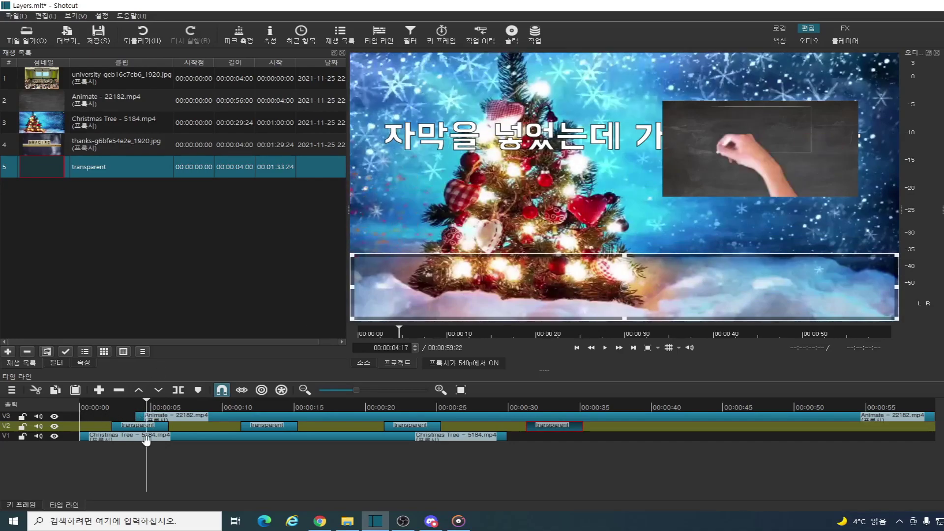
click(146, 427)
drag(632, 141, 627, 295)
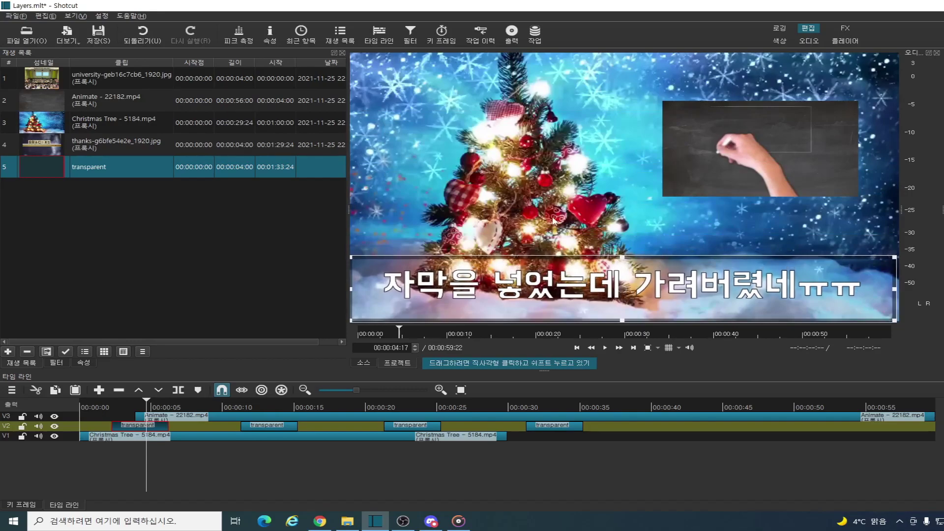
Shrink the Animate clip's picture slightly and place it in the lower-right corner of the frame, over the end of the subtitle.
click(214, 419)
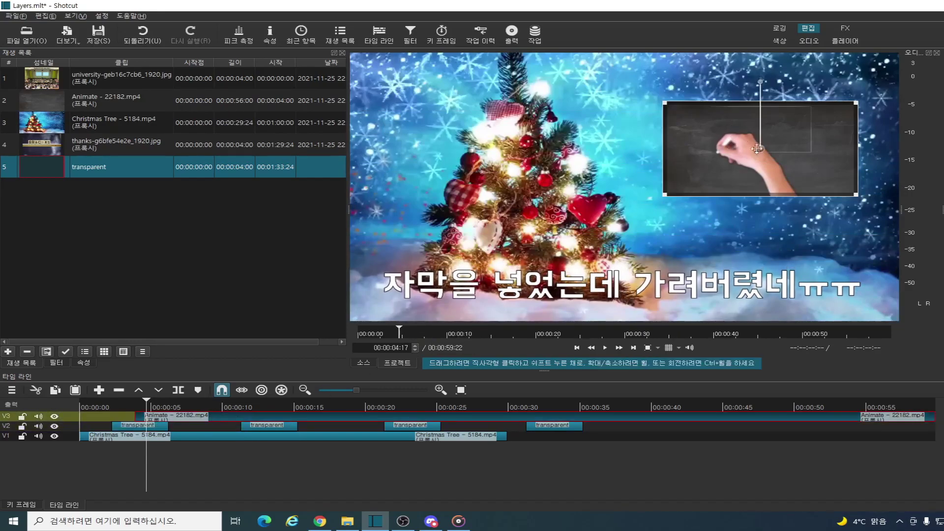
drag(759, 150, 809, 288)
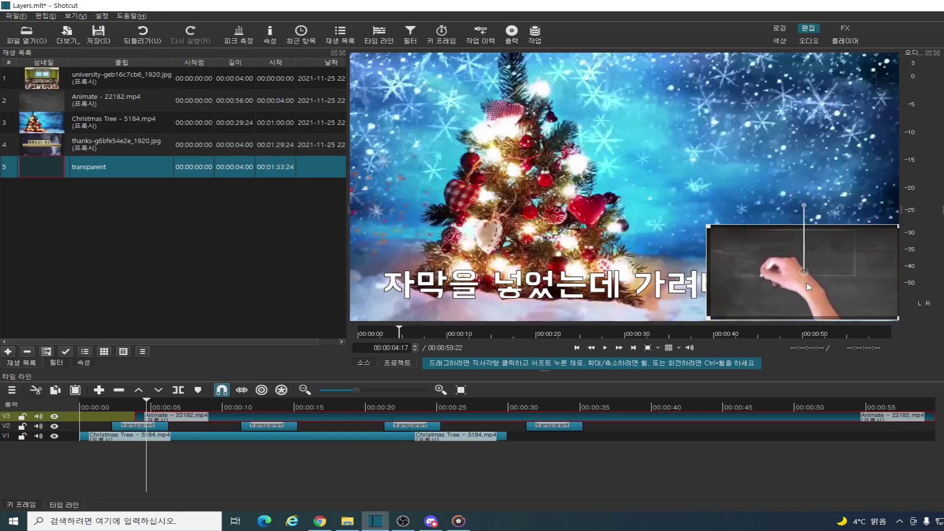
drag(708, 226, 739, 241)
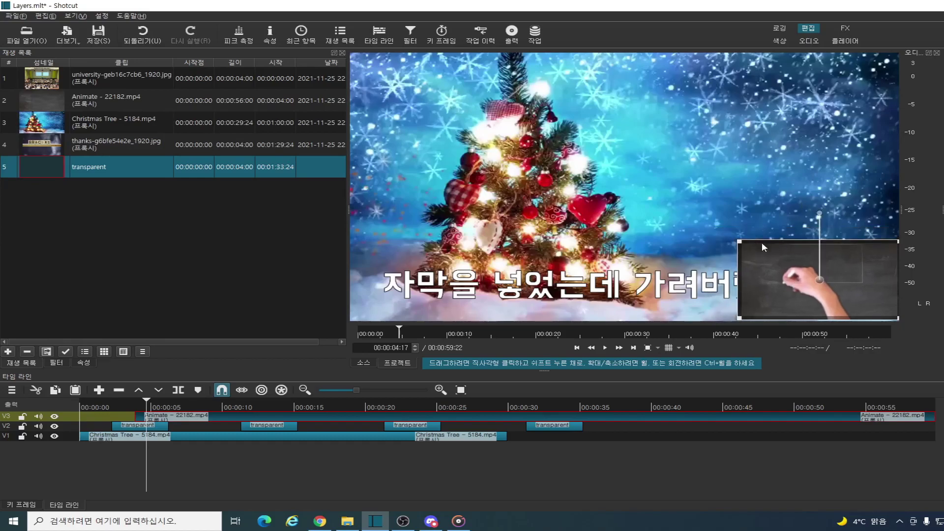
drag(728, 252, 633, 244)
drag(816, 279, 773, 197)
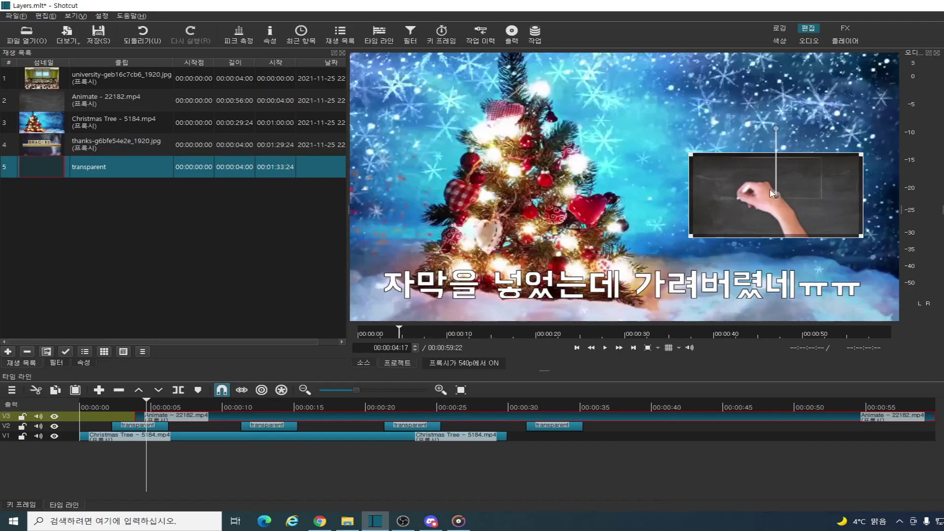
drag(776, 195, 811, 289)
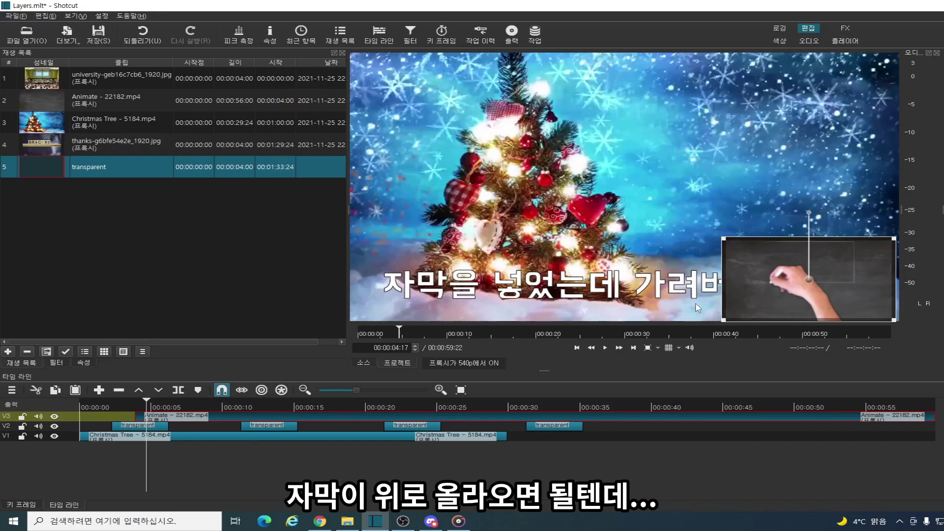
Insert a new video track V4 above the others and move the first subtitle clip onto it, keeping its time position.
right_click(72, 426)
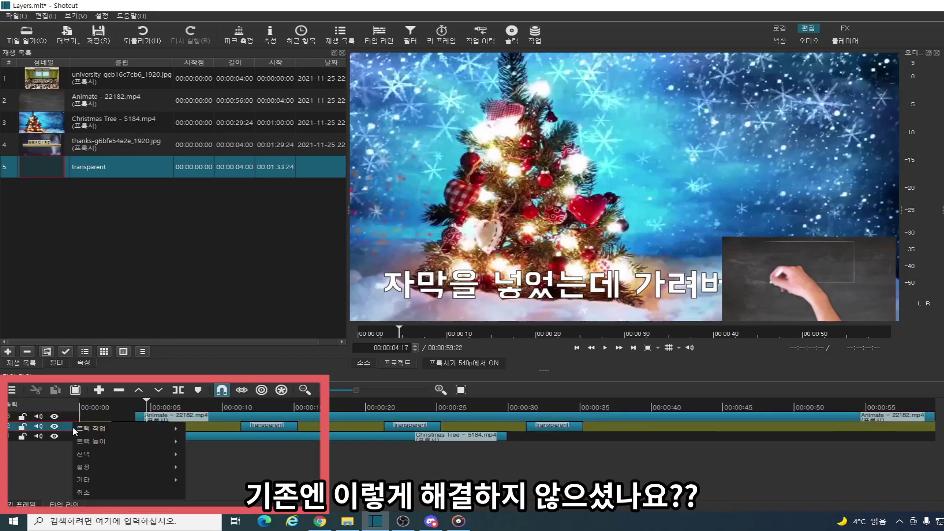
click(202, 436)
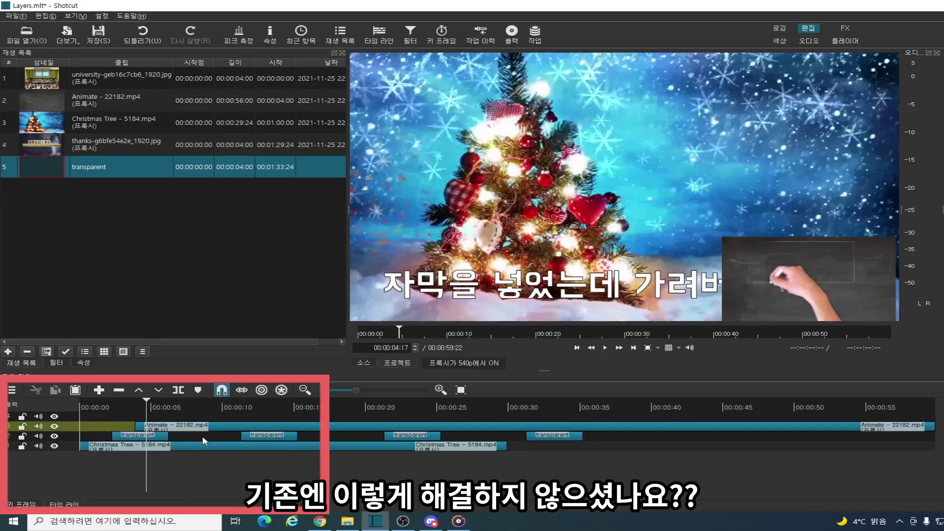
click(140, 436)
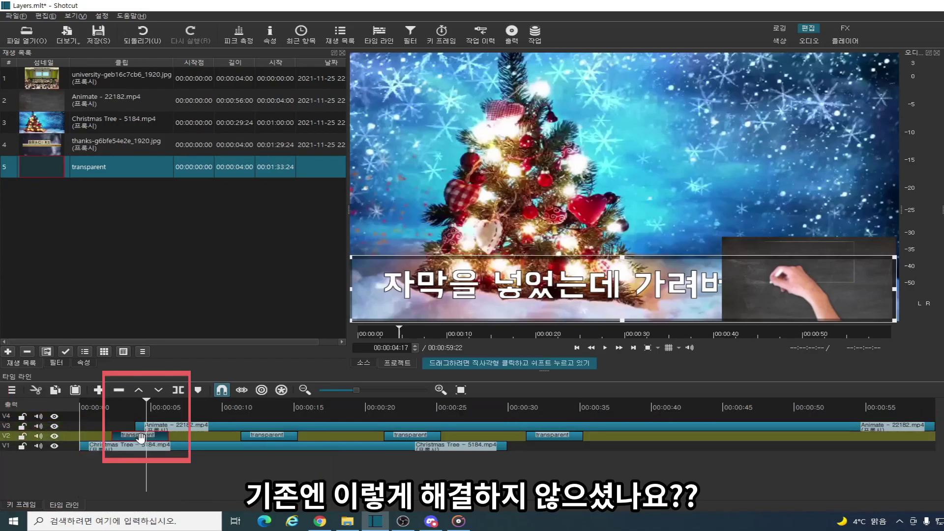
drag(140, 436, 140, 414)
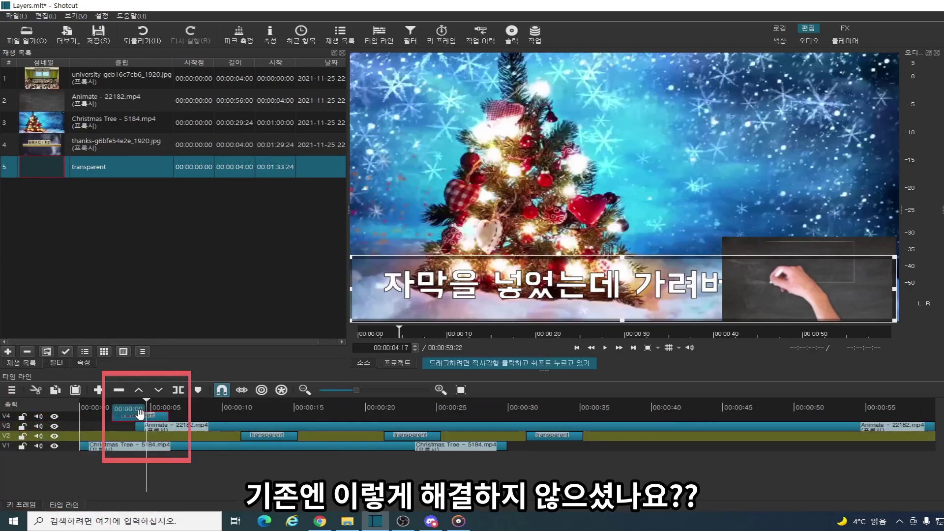
Preview the subtitle over the Animate clip from about 2 seconds, and return the first subtitle clip from V4 to V2.
click(118, 407)
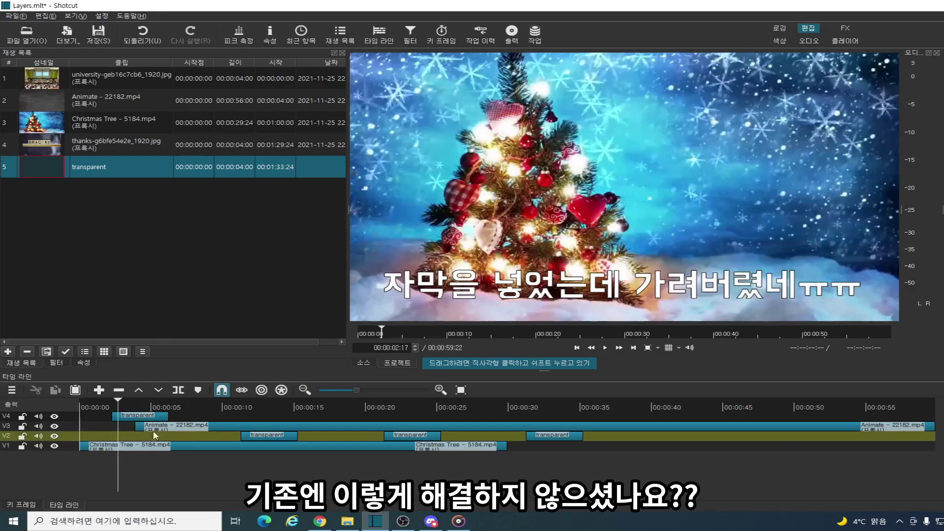
click(605, 348)
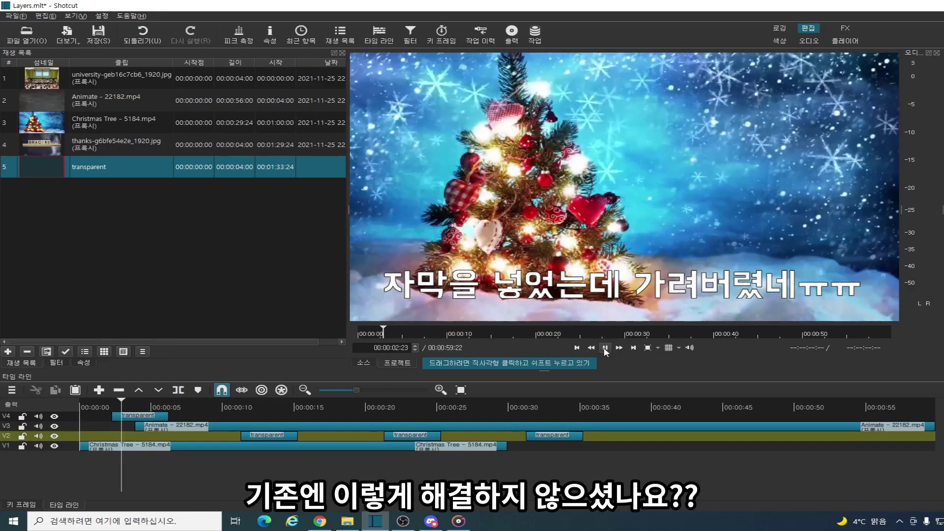
click(606, 348)
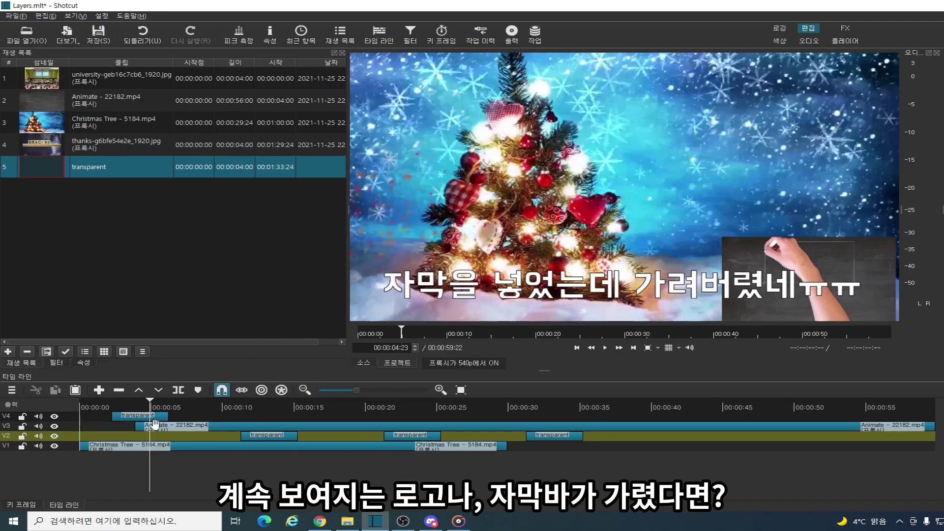
drag(133, 417, 133, 436)
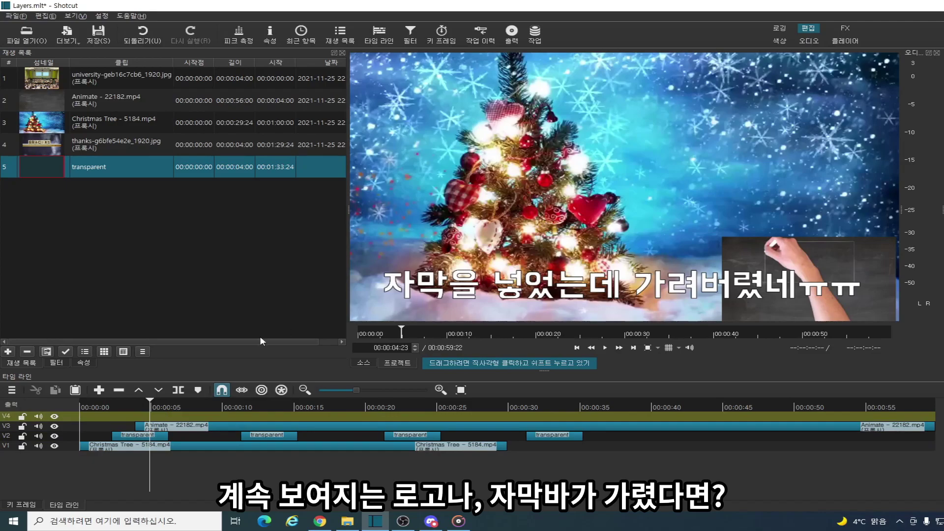
Create a colour clip in the muted purple #FF55557F.
click(11, 14)
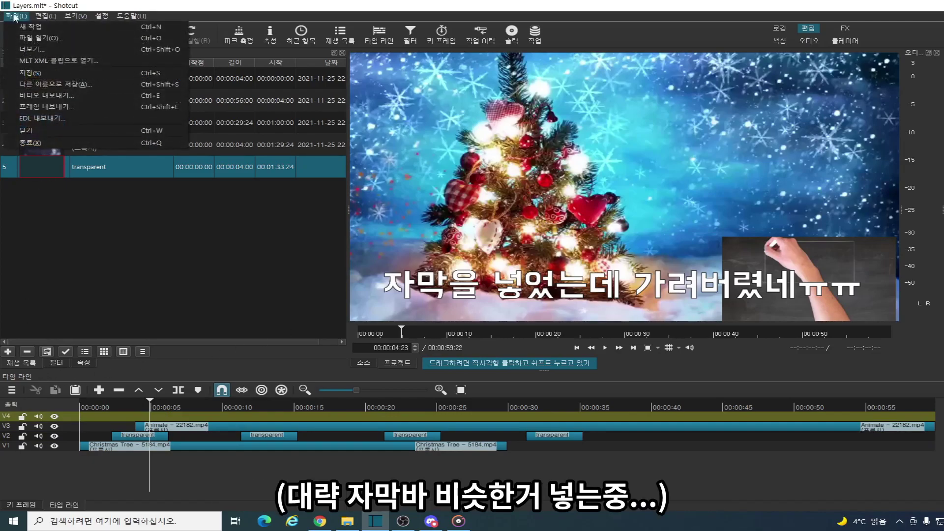
click(53, 14)
click(68, 35)
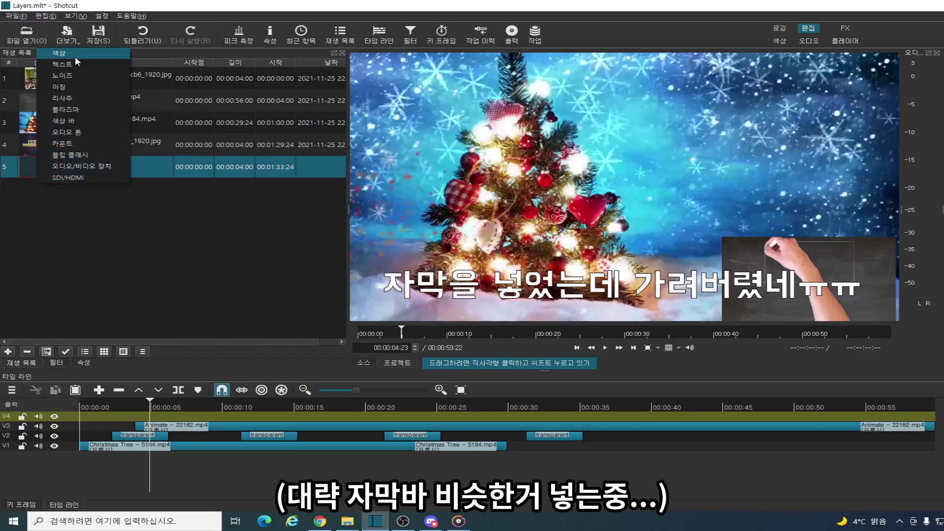
click(74, 56)
click(474, 233)
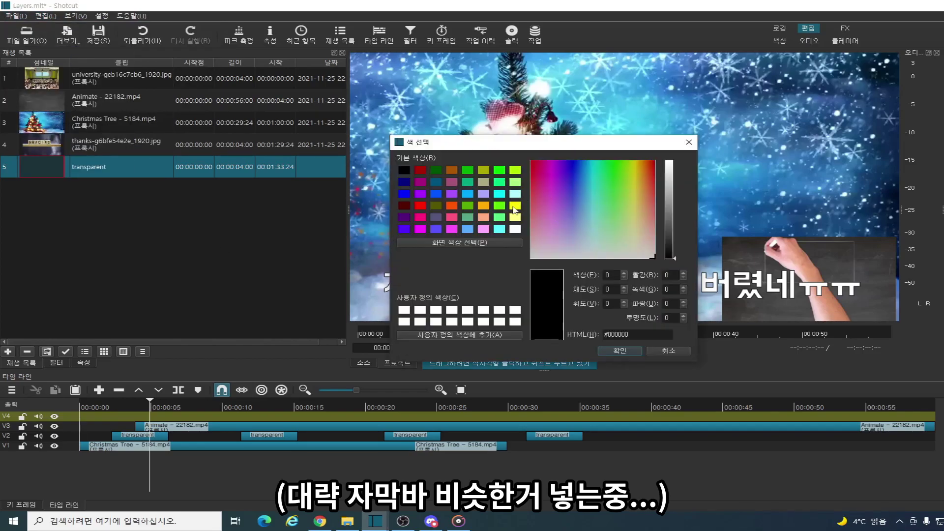
click(438, 216)
click(619, 351)
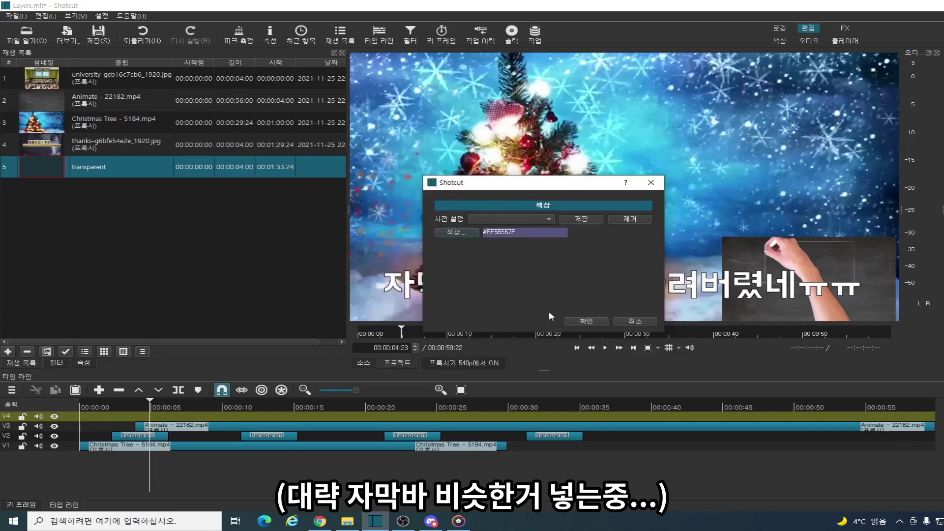
click(587, 322)
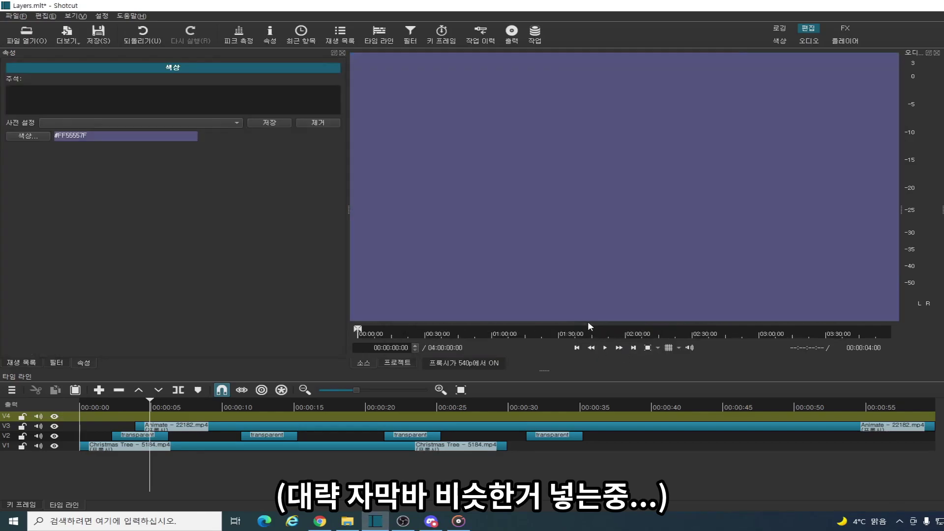
Add the purple colour clip to the playlist and place it on track V4, aligned with the first subtitle clip.
click(15, 363)
drag(593, 253, 183, 298)
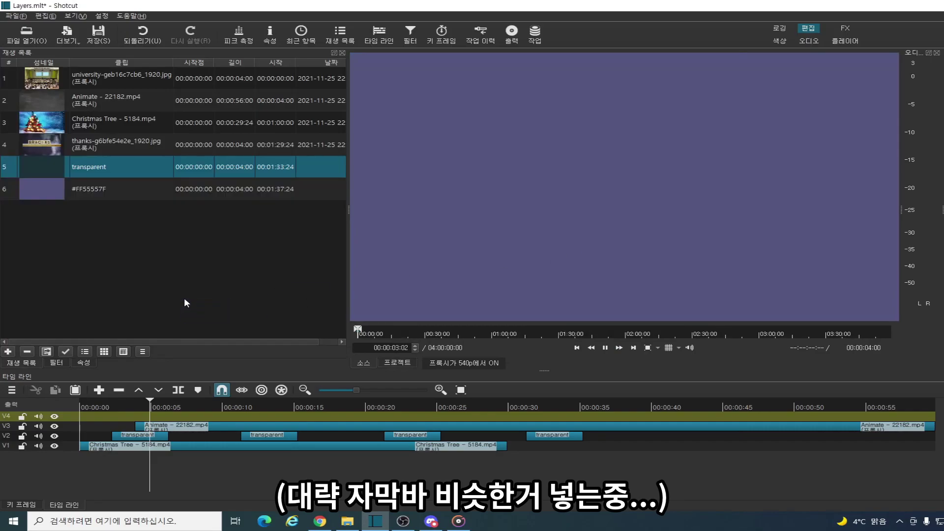
click(136, 197)
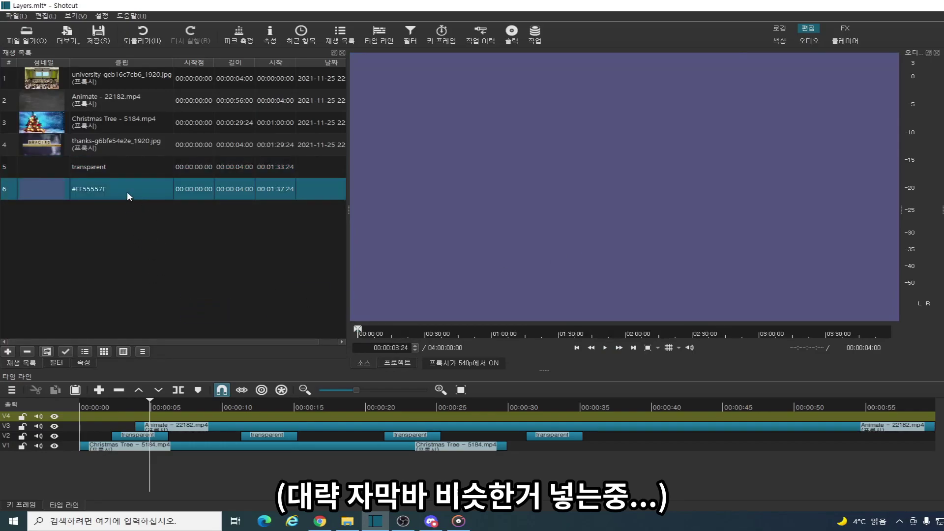
drag(124, 190, 136, 423)
Add the Size, Position & Rotate filter (크기와 위치 및 회전) to the purple colour clip on V4.
click(130, 417)
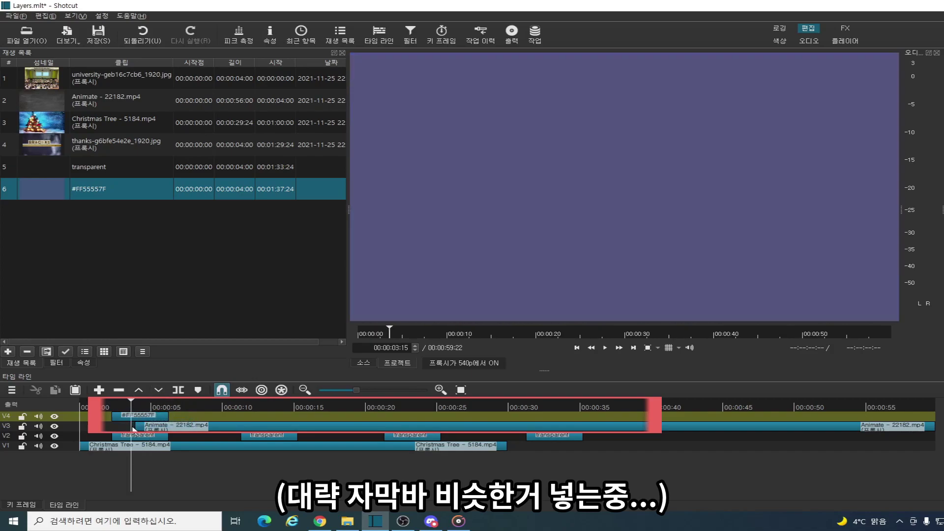
click(61, 364)
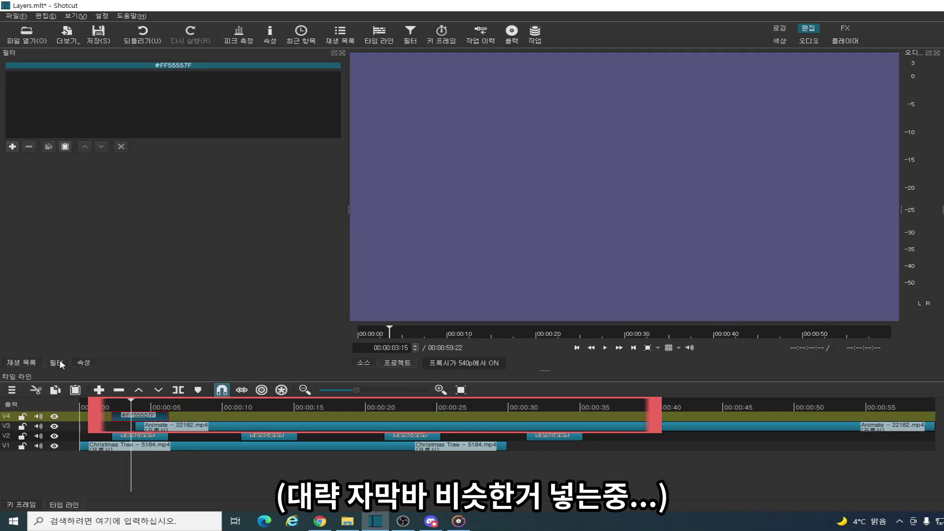
click(13, 147)
click(79, 180)
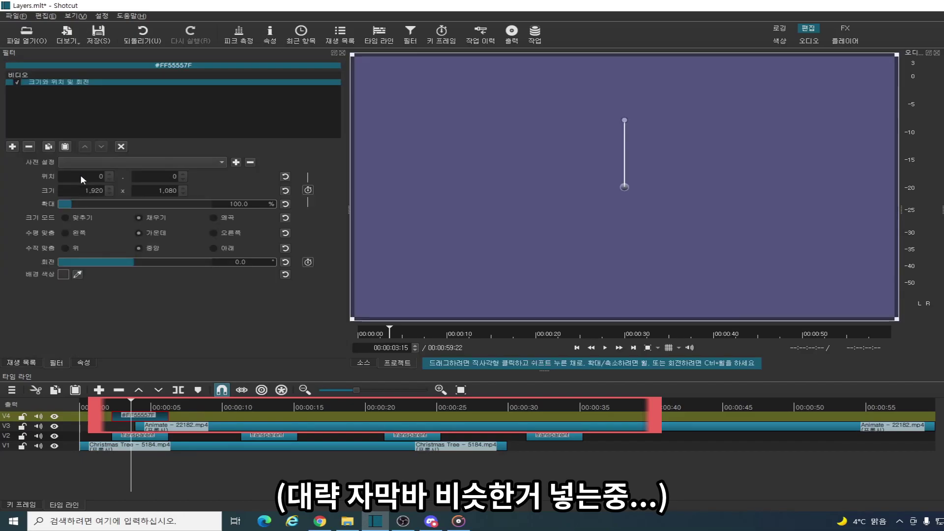
Shape the purple clip into a 1,924 x 128 bar at -4, 912 in distort mode (왜곡) and extend it past the last subtitle clip.
drag(351, 56, 621, 187)
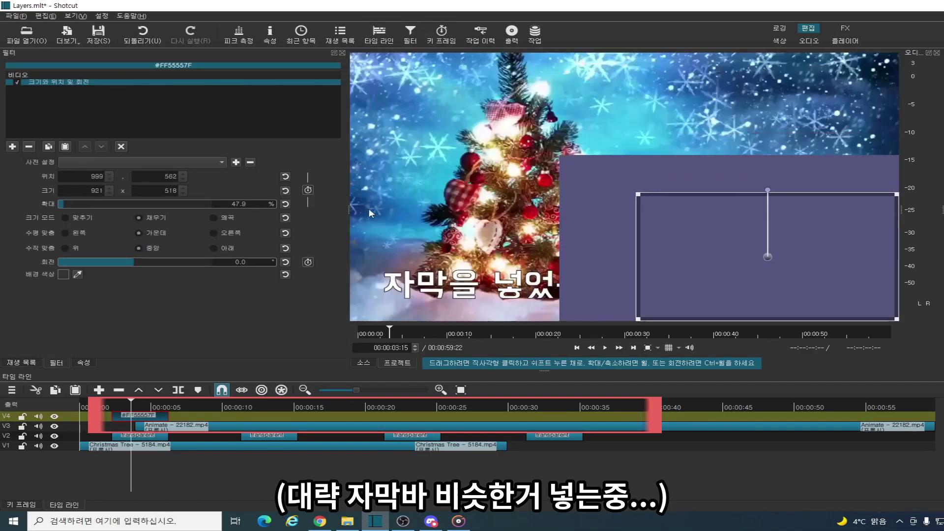
scroll(369, 212, down, 5)
click(224, 219)
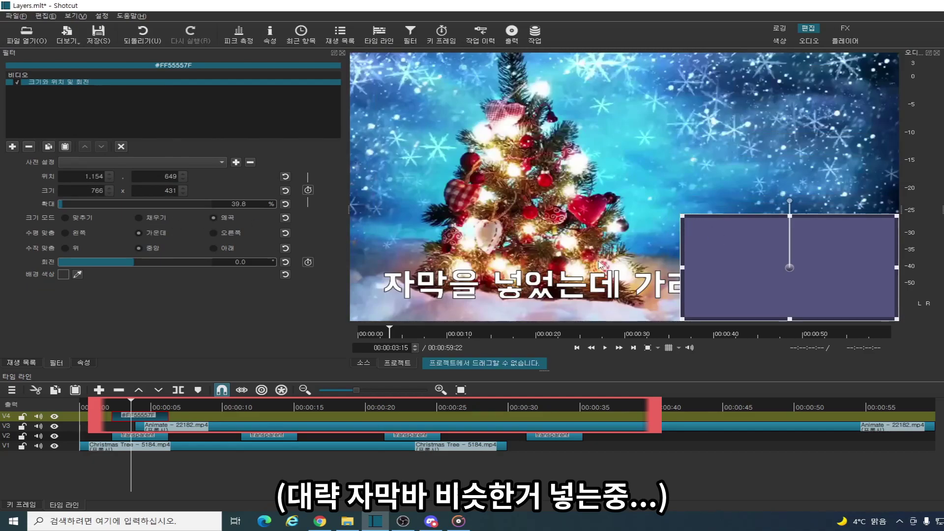
drag(682, 215, 344, 296)
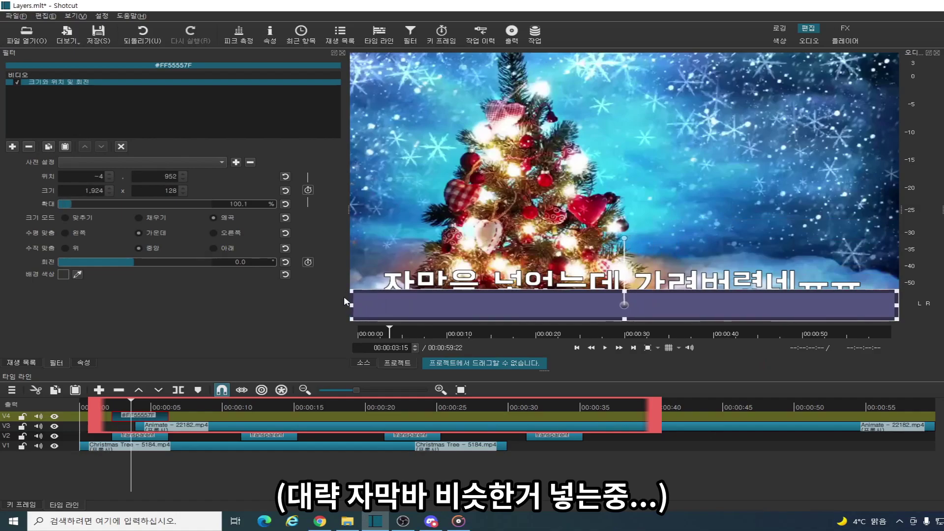
drag(625, 302, 625, 290)
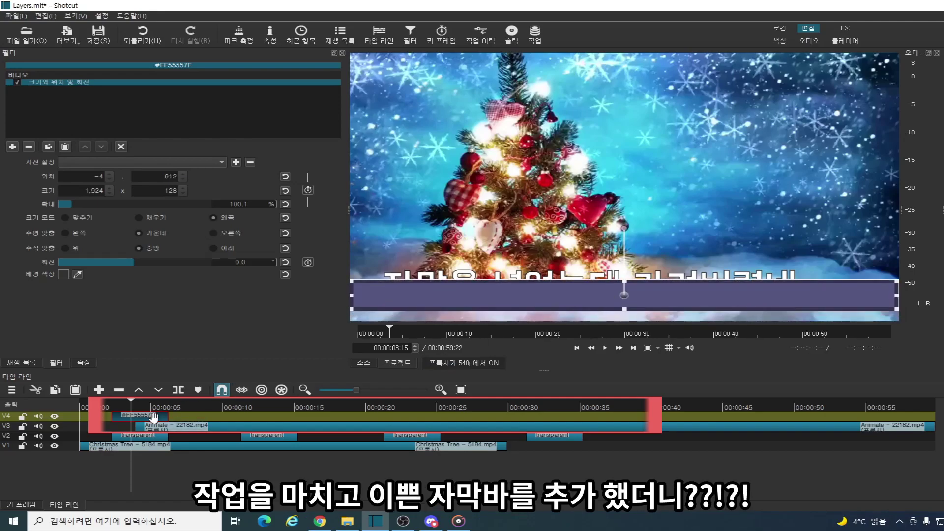
drag(167, 416, 641, 422)
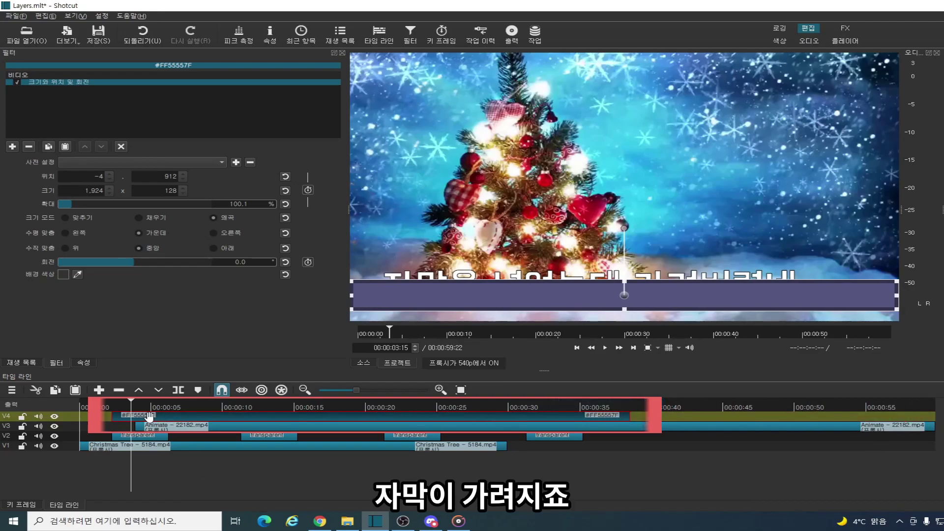
click(123, 460)
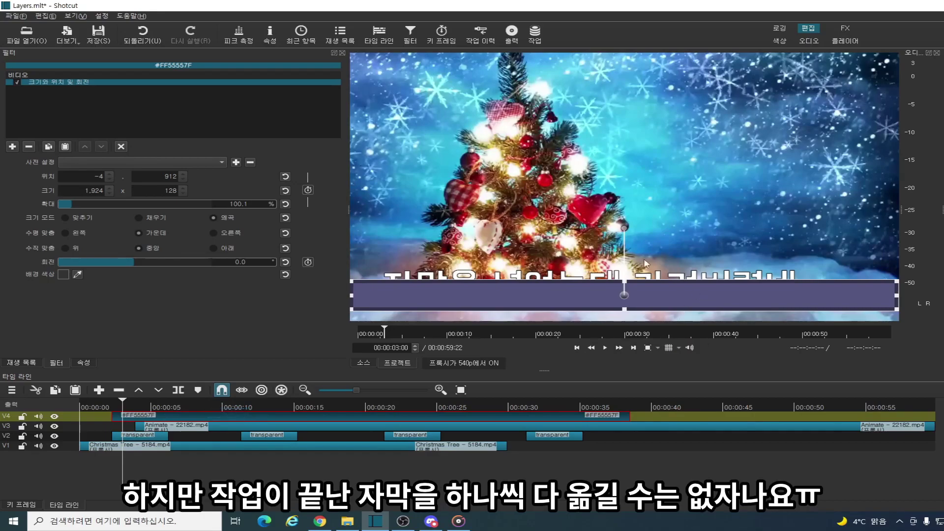
Add a new video track V5 above the purple bar's track V4.
click(74, 414)
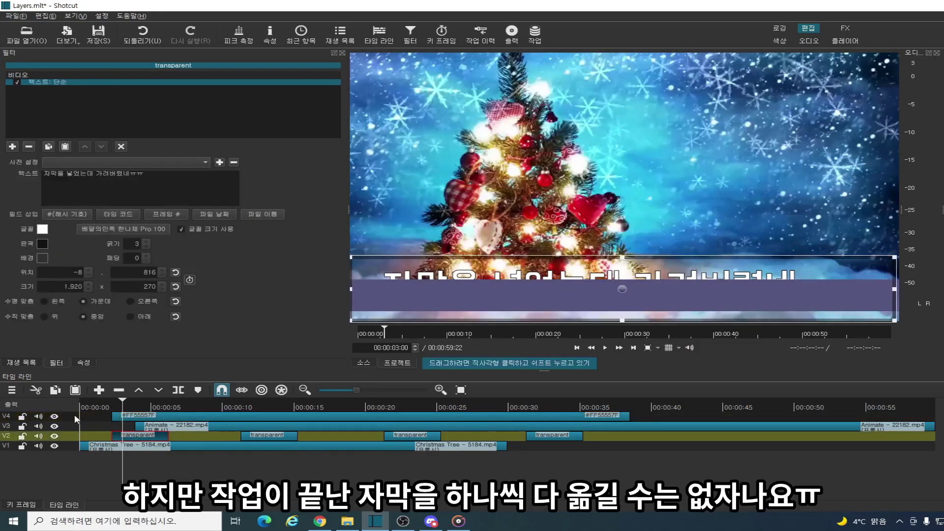
right_click(75, 414)
mouse_move(128, 422)
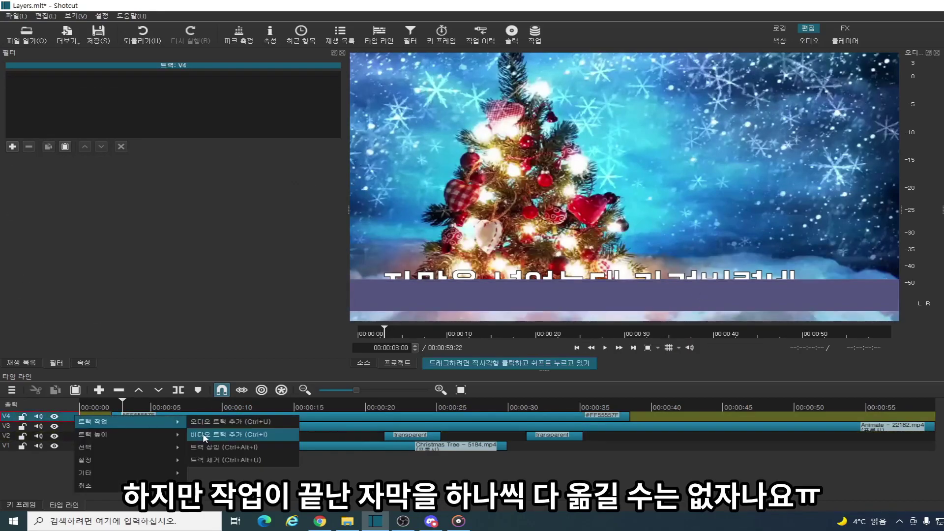
click(203, 433)
Move the first two subtitle clips from V2 to V5 and preview the result from about 3 seconds.
click(133, 445)
drag(132, 445, 140, 416)
drag(266, 448, 272, 416)
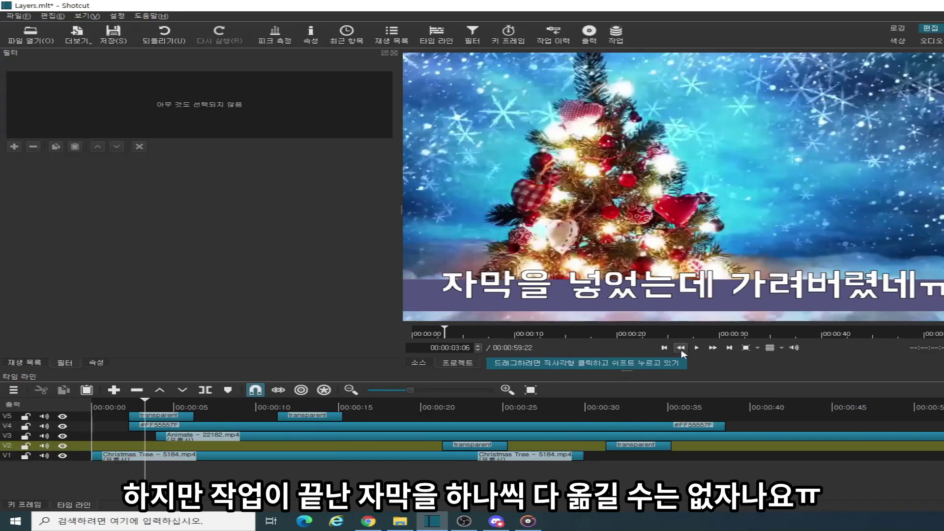
click(605, 348)
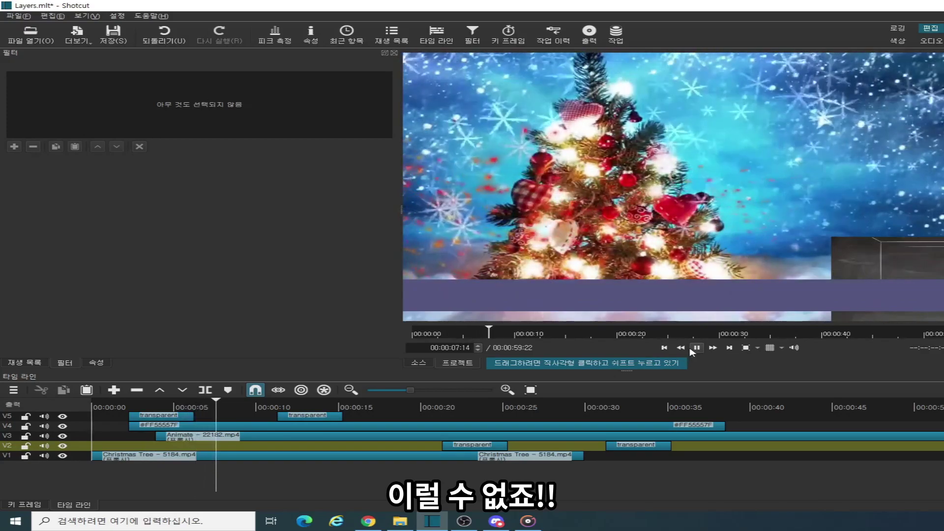
key(space)
Return the first two subtitle clips from V5 to their original positions on V2.
click(163, 416)
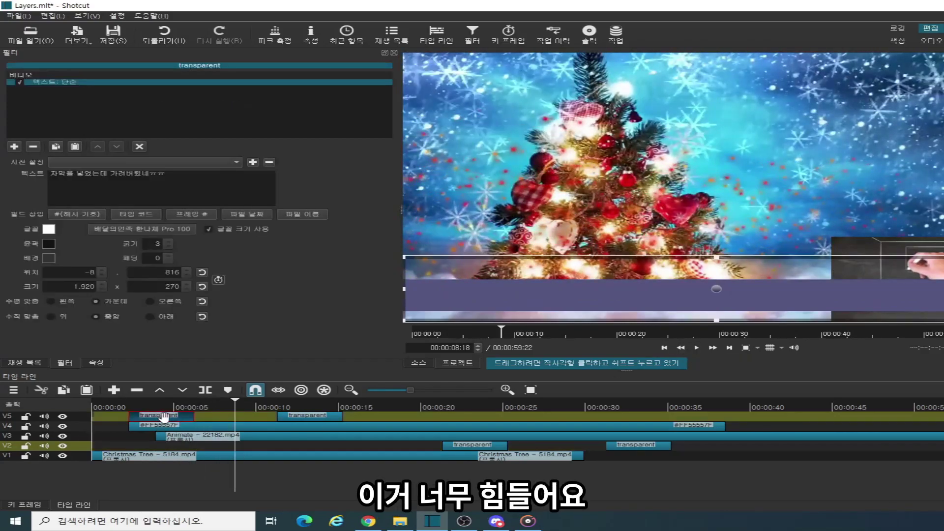
drag(165, 418, 163, 445)
click(313, 415)
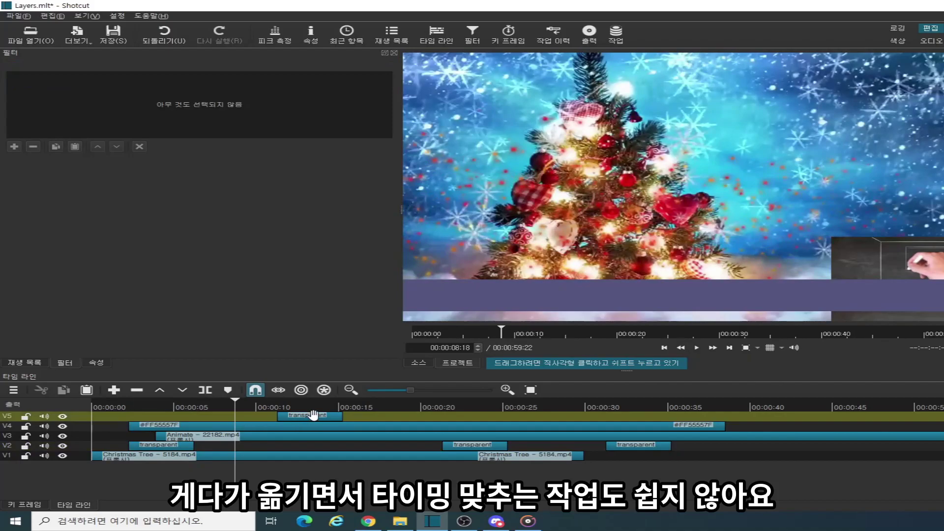
drag(312, 417, 311, 444)
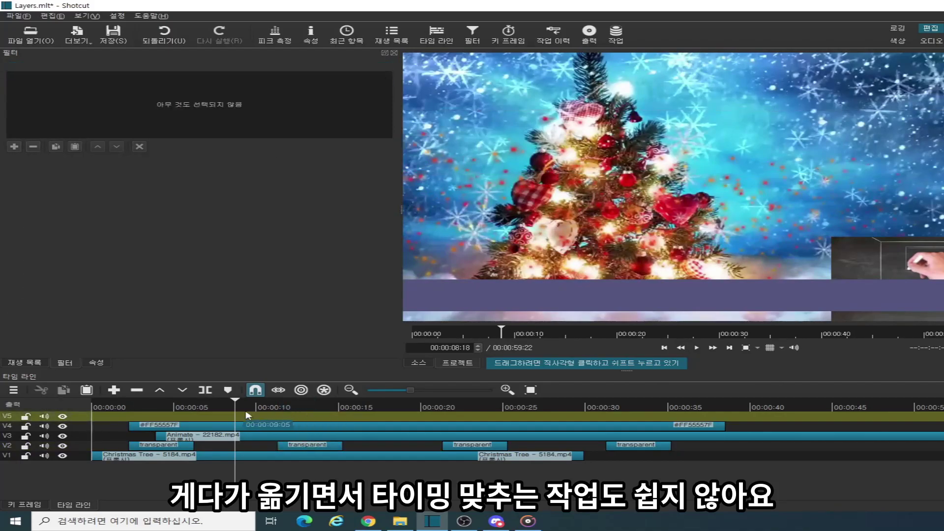
Move all four subtitle clips together from V2 to V5, and undo the move.
drag(278, 448, 170, 421)
click(284, 452)
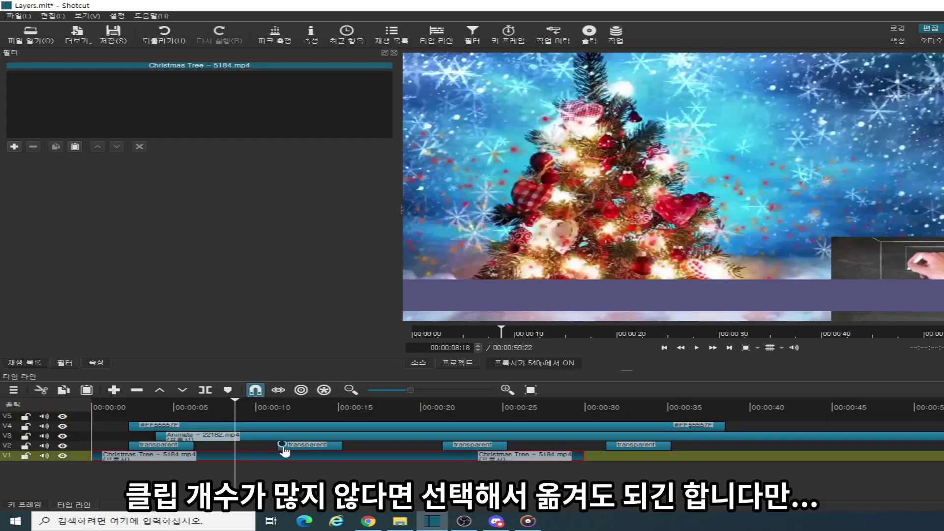
click(164, 445)
ctrl+click(300, 445)
ctrl+click(462, 445)
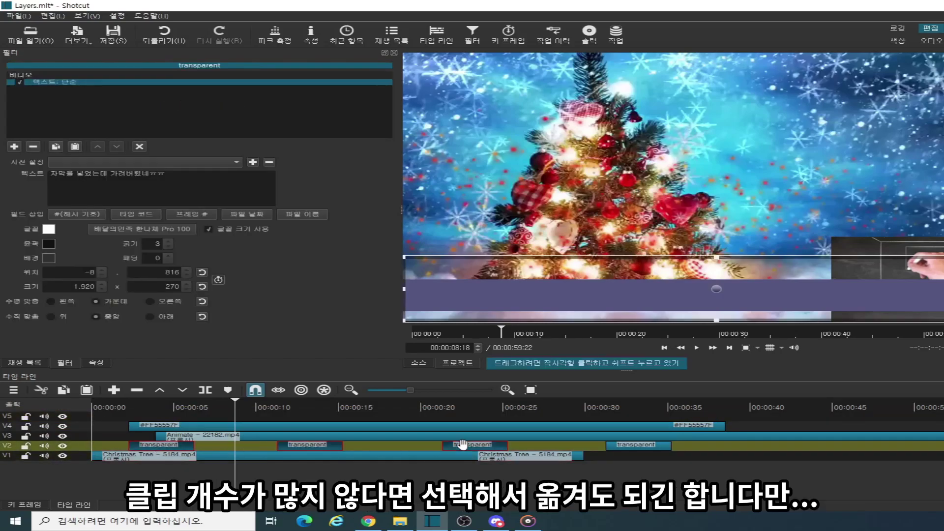
ctrl+click(622, 445)
drag(173, 445, 172, 412)
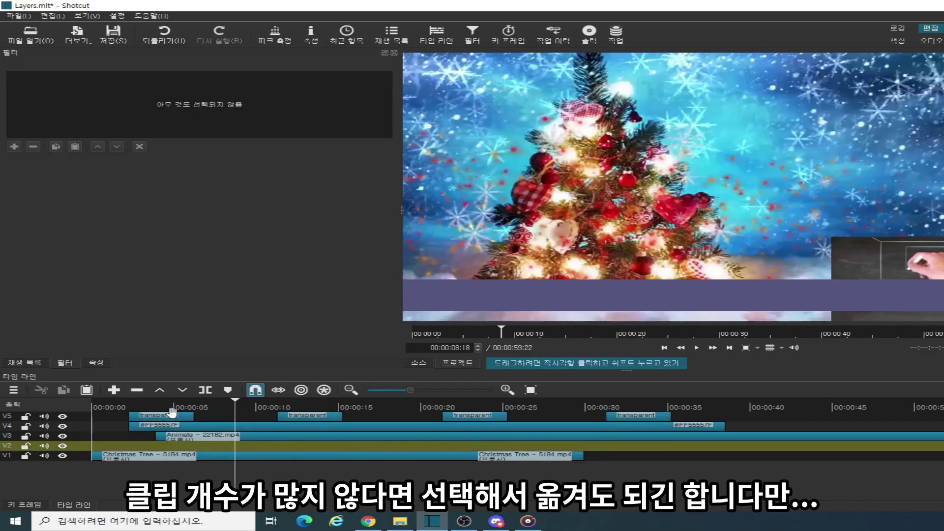
key(ctrl+z)
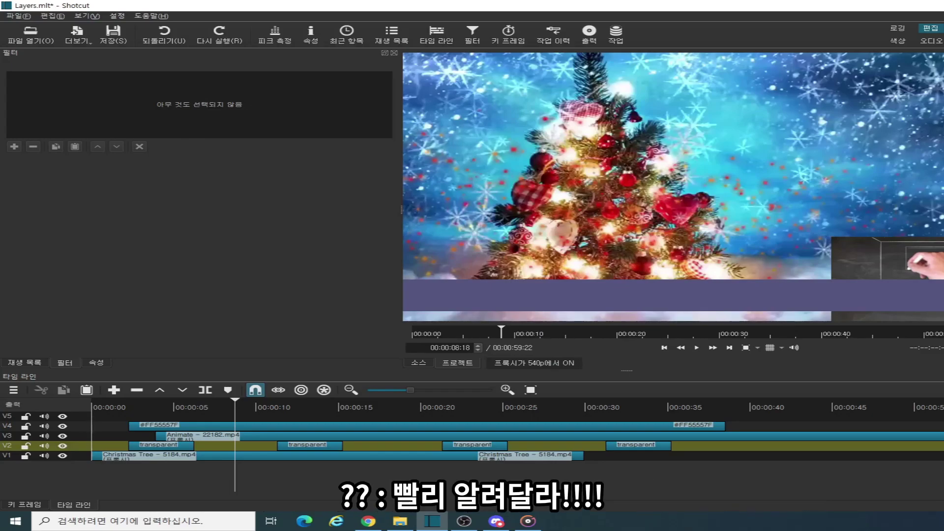
Lock tracks V1, V3, V4 and V5, leaving only the subtitle track V2 unlocked.
click(148, 465)
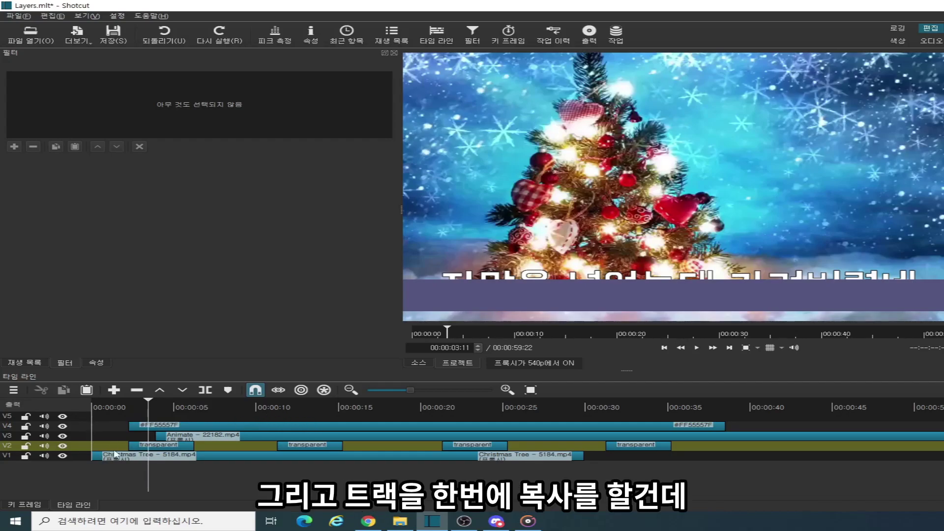
click(26, 457)
click(26, 436)
click(27, 417)
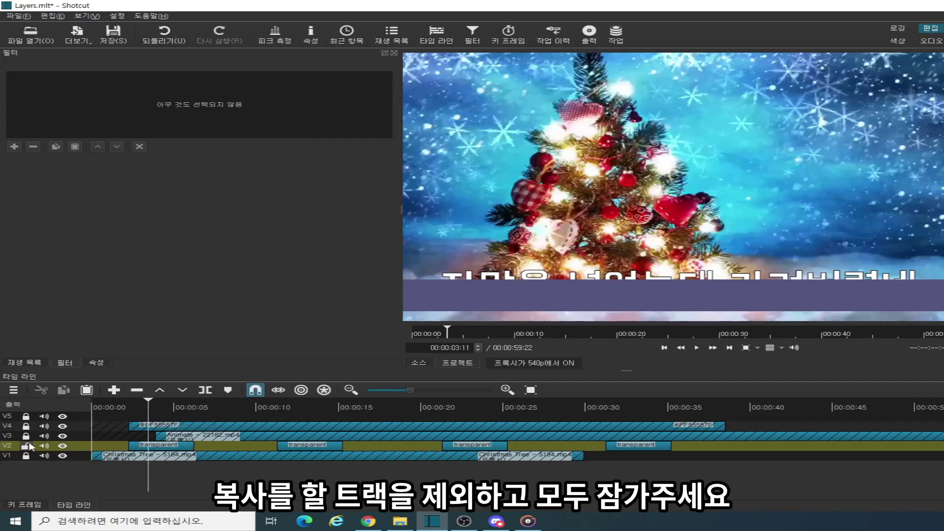
Select and copy all the subtitle clips of the unlocked V2 at once, and unlock V5 as the target track.
click(83, 451)
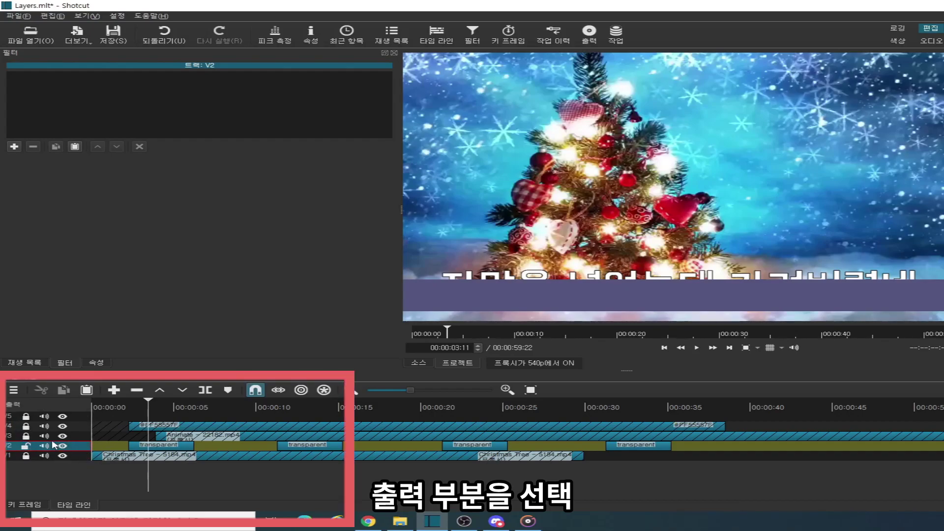
click(80, 456)
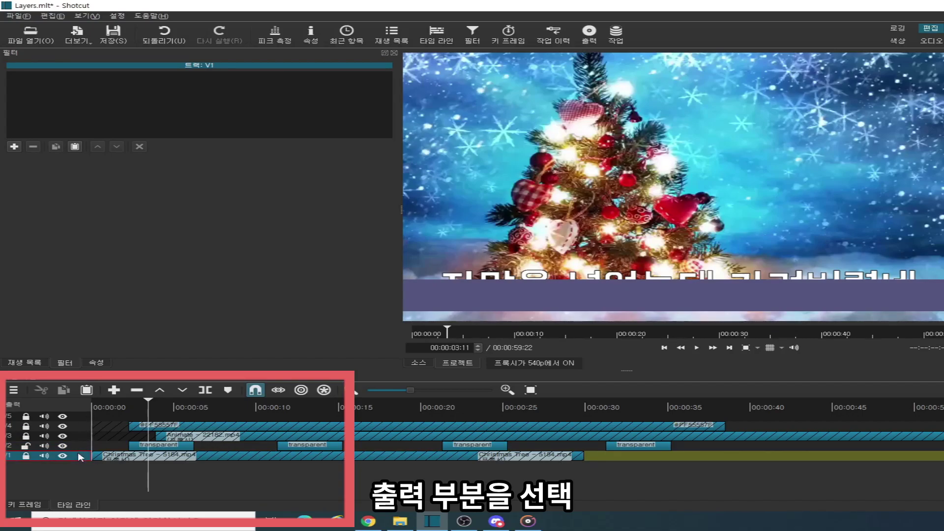
right_click(81, 458)
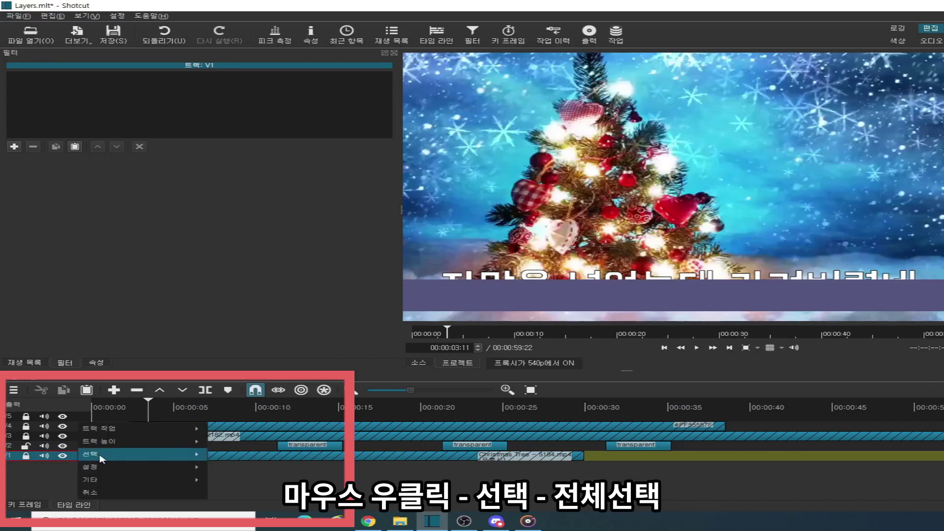
mouse_move(111, 459)
click(236, 456)
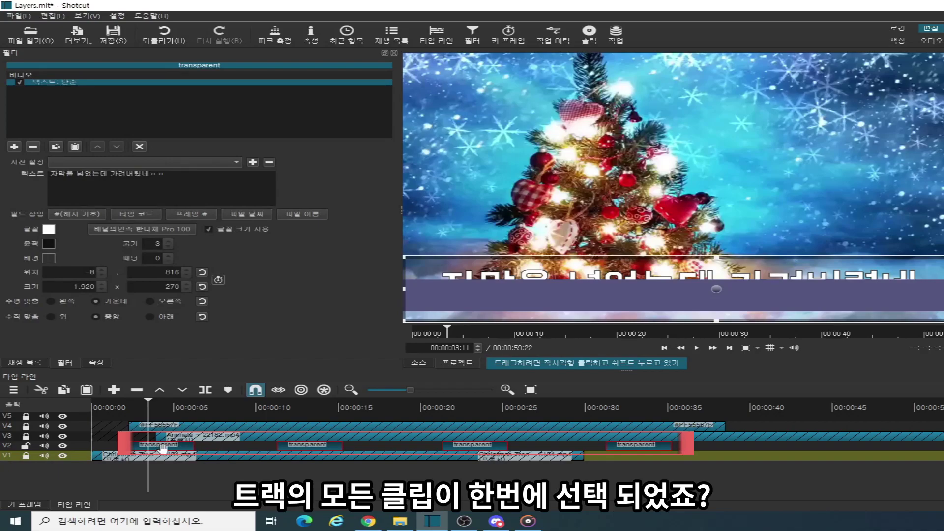
click(84, 419)
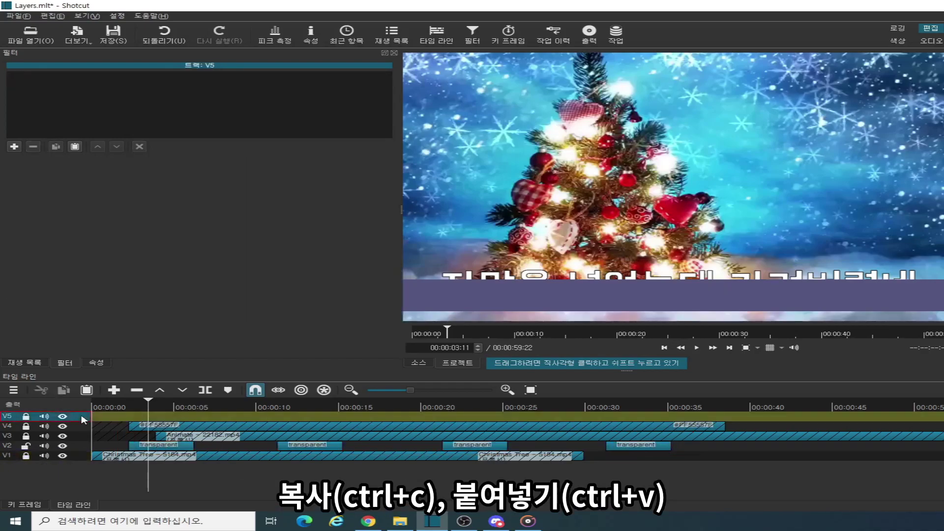
click(25, 416)
Paste the copied subtitle clips onto V5 at the timeline start, compare their alignment with V2, and undo the paste.
click(664, 348)
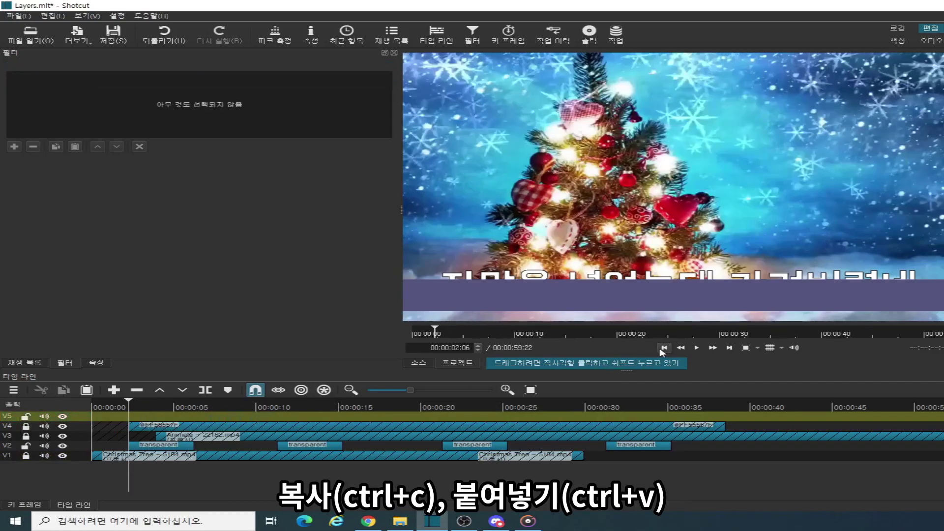
click(664, 348)
key(ctrl+v)
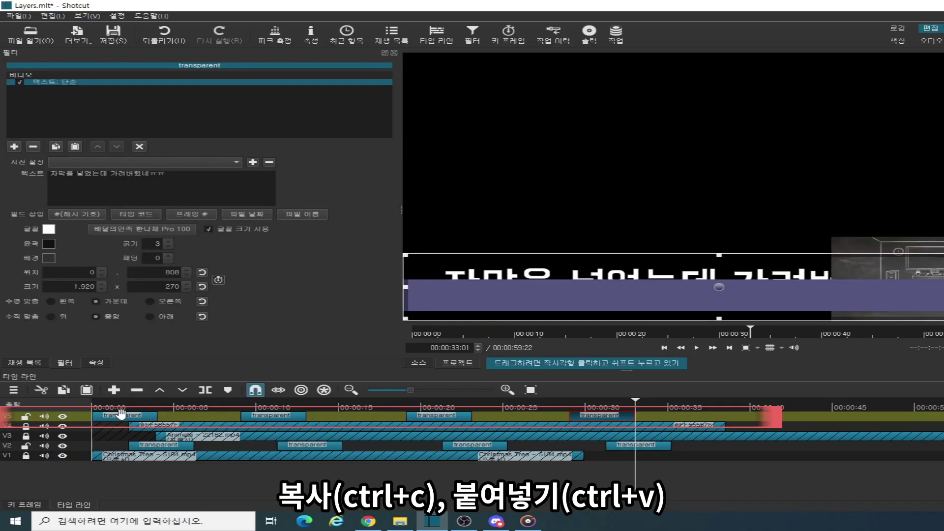
click(118, 415)
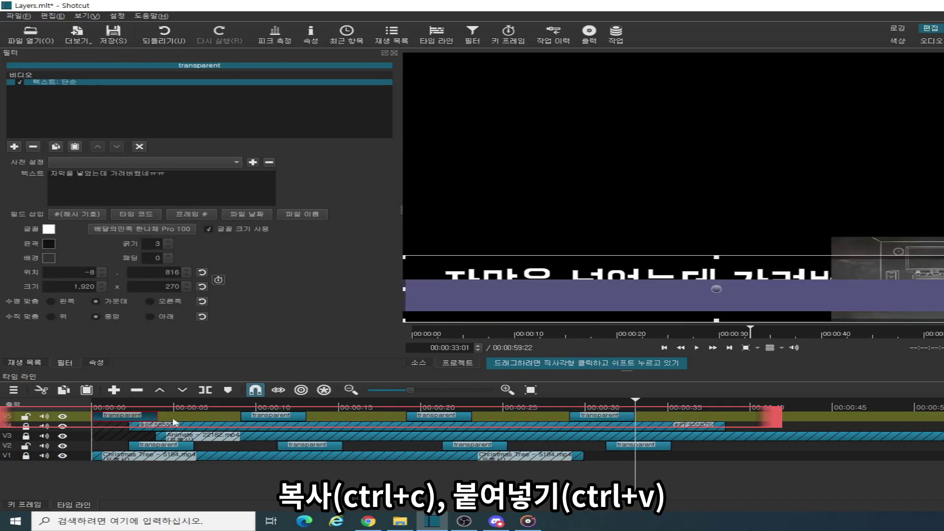
click(128, 459)
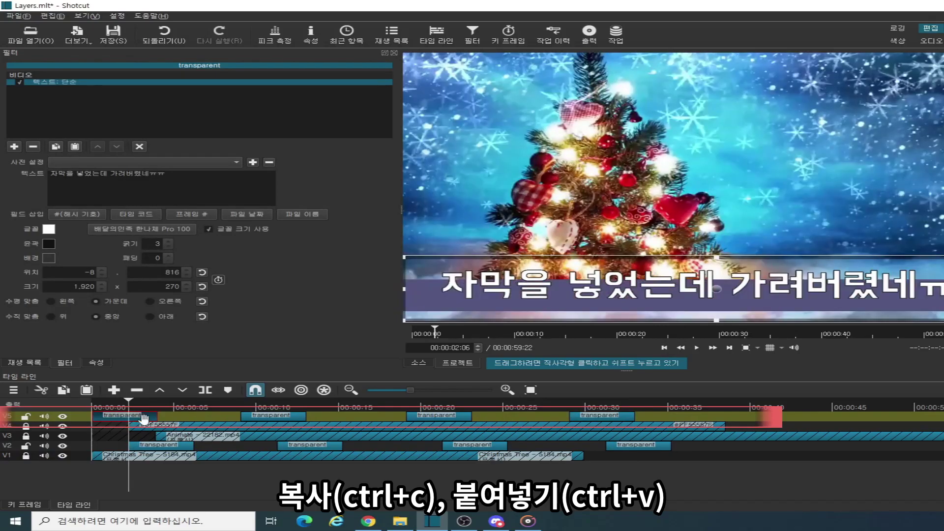
key(ctrl+z)
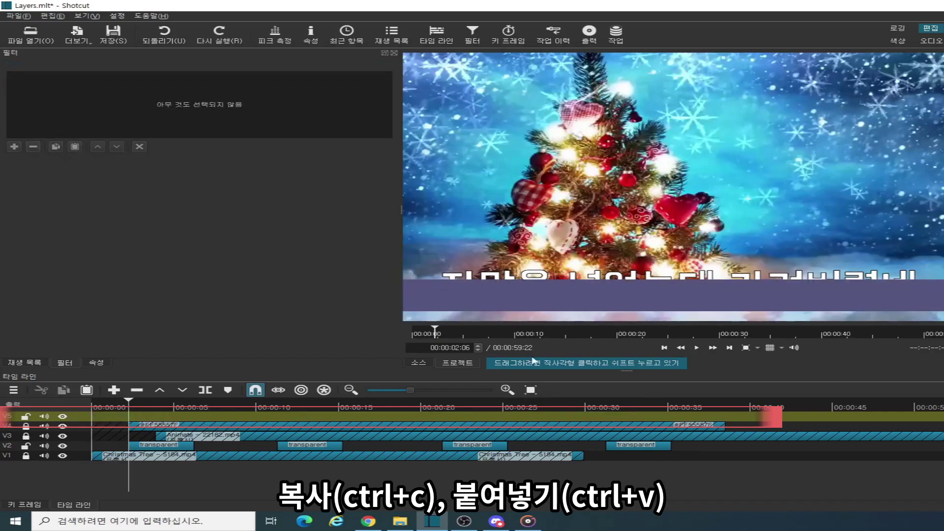
Paste the copied subtitle clips onto V5 at 00:00:02:06, aligned with the originals on V2.
click(665, 348)
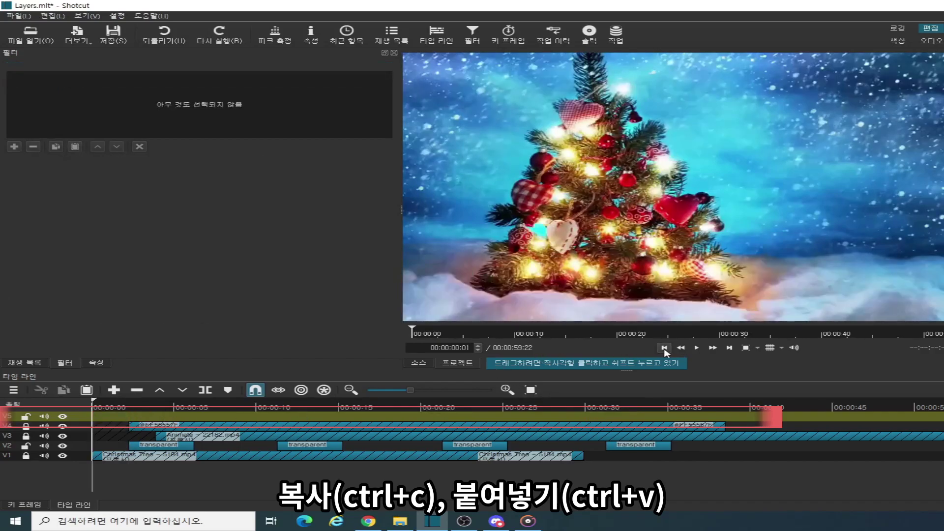
click(730, 347)
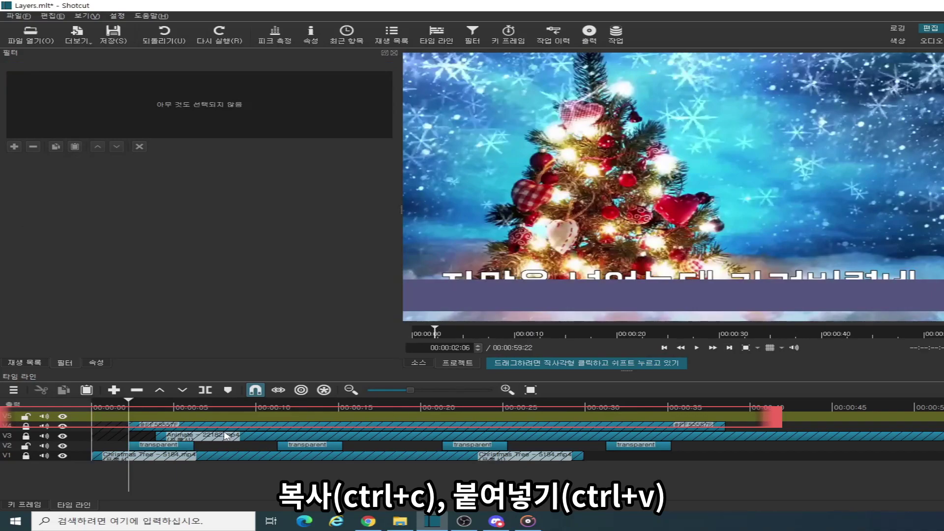
key(ctrl+v)
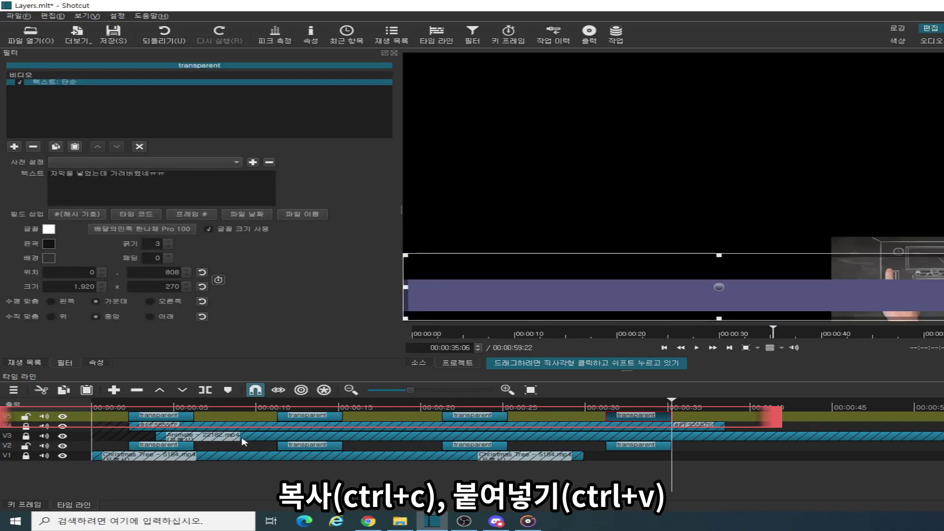
Hide track V2 and play the V5 subtitles over the purple bar from about 3 seconds.
click(150, 407)
click(63, 446)
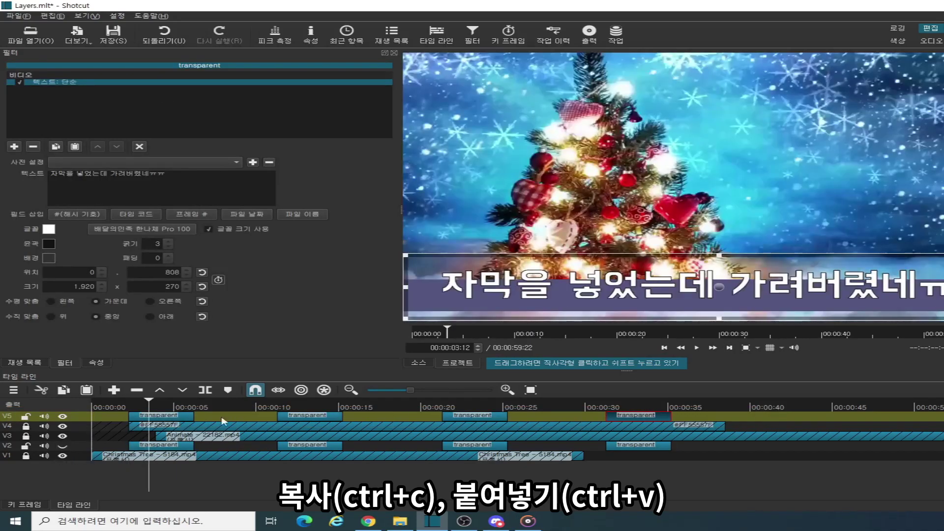
click(698, 349)
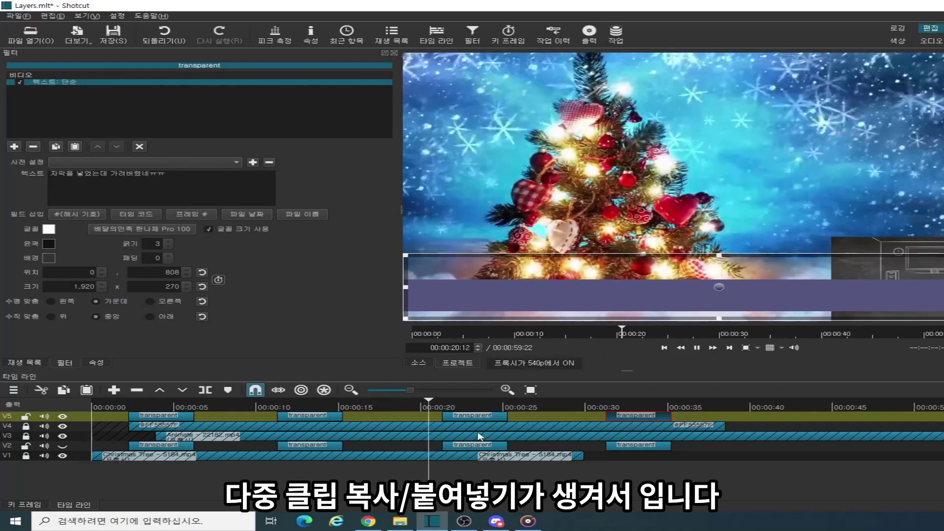
key(space)
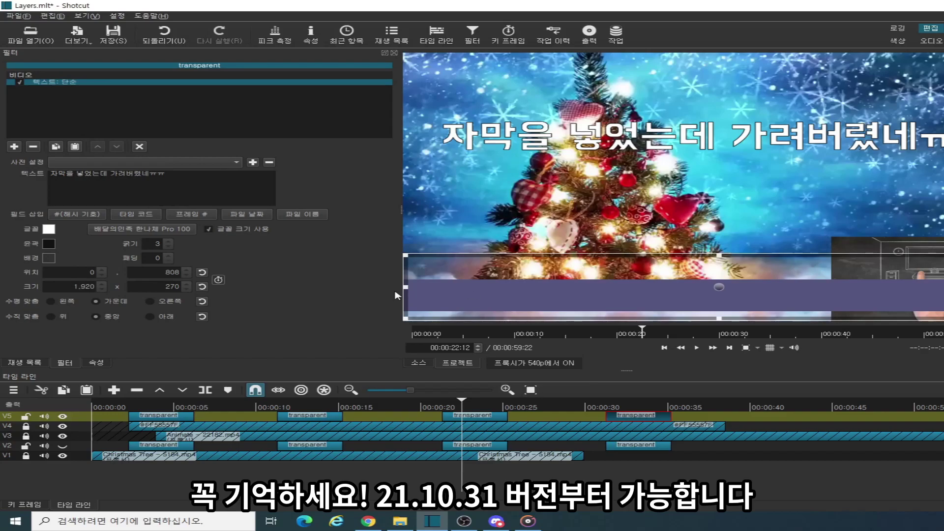
Check the installed Shotcut version in the program's About information.
click(152, 16)
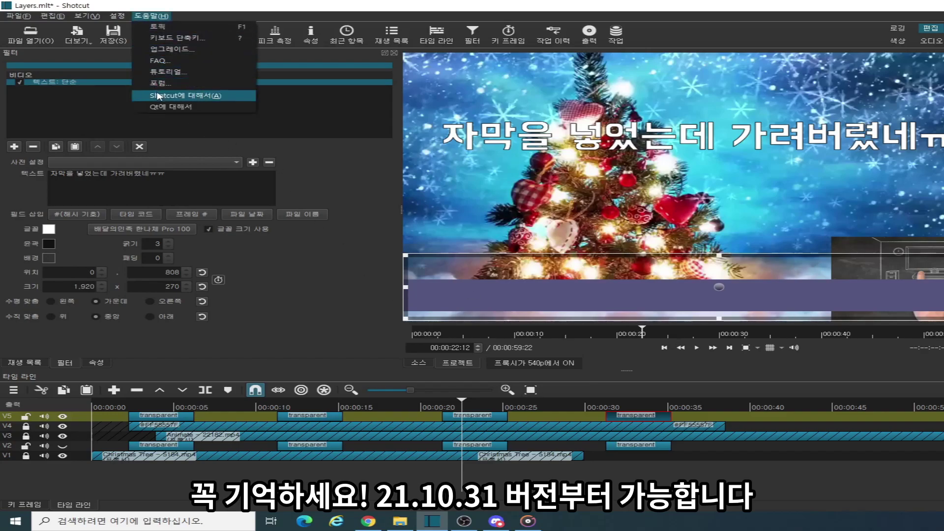
click(159, 96)
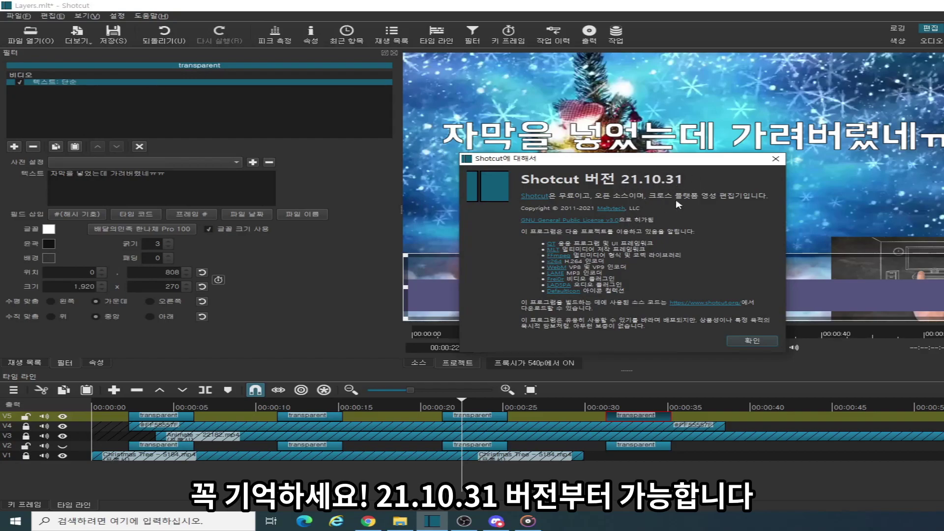
click(752, 341)
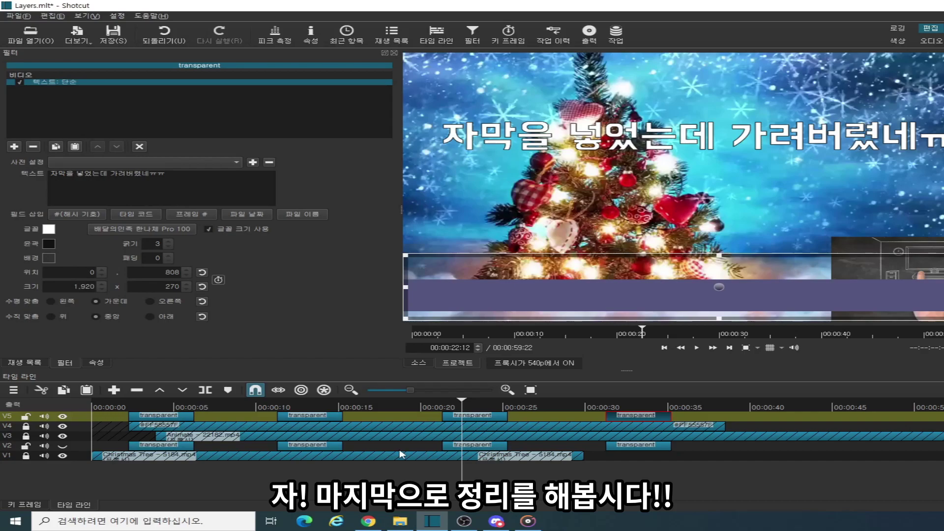
Show track V2 again and bring up the About Shotcut information once more to point out the version number.
click(63, 446)
click(151, 16)
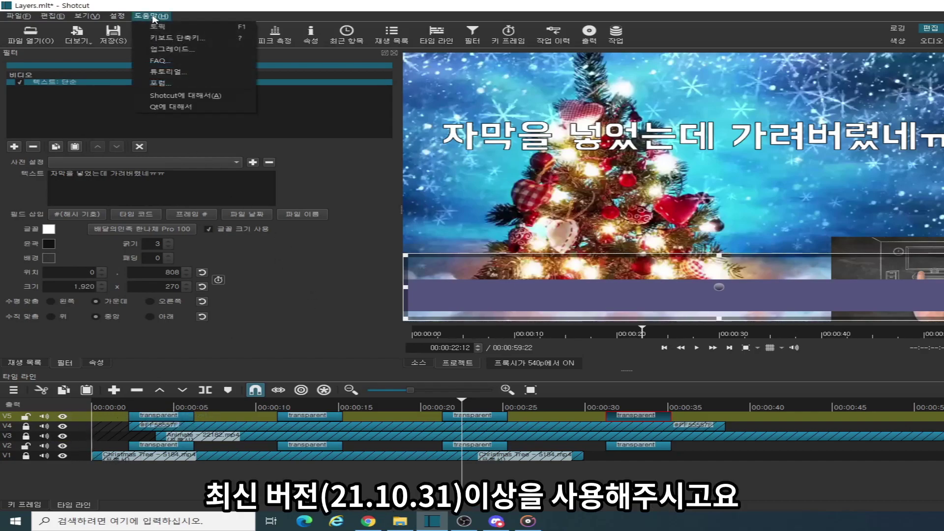
click(182, 96)
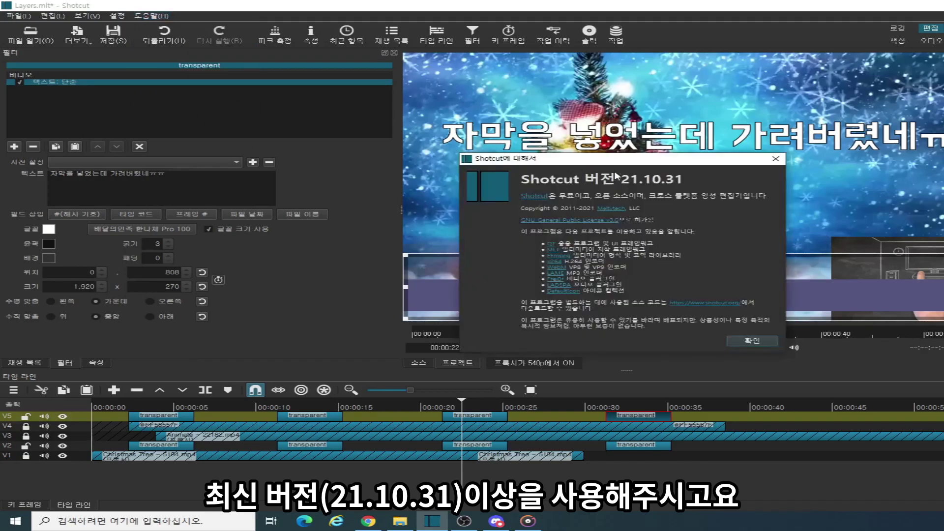
click(763, 344)
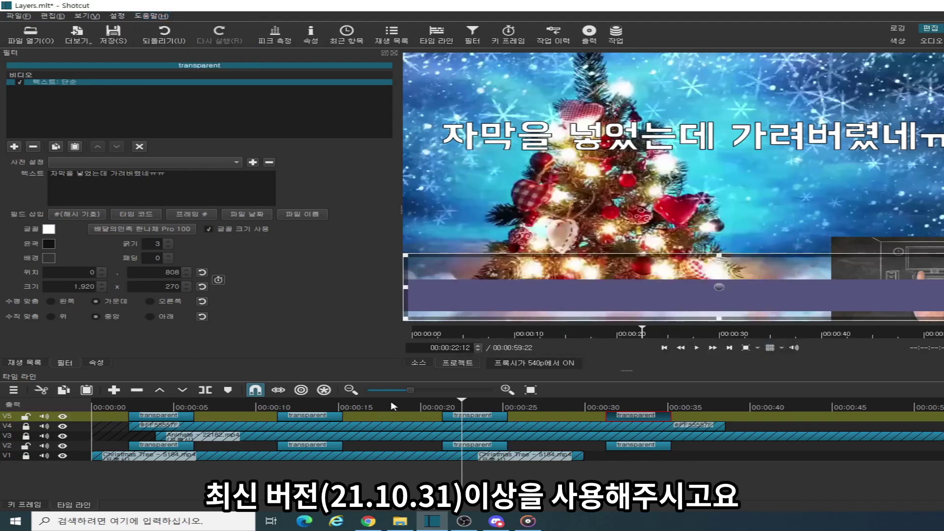
Unlock tracks V4, V3 and V1 so that every track can be edited.
click(27, 416)
click(26, 416)
click(26, 426)
click(26, 436)
click(25, 456)
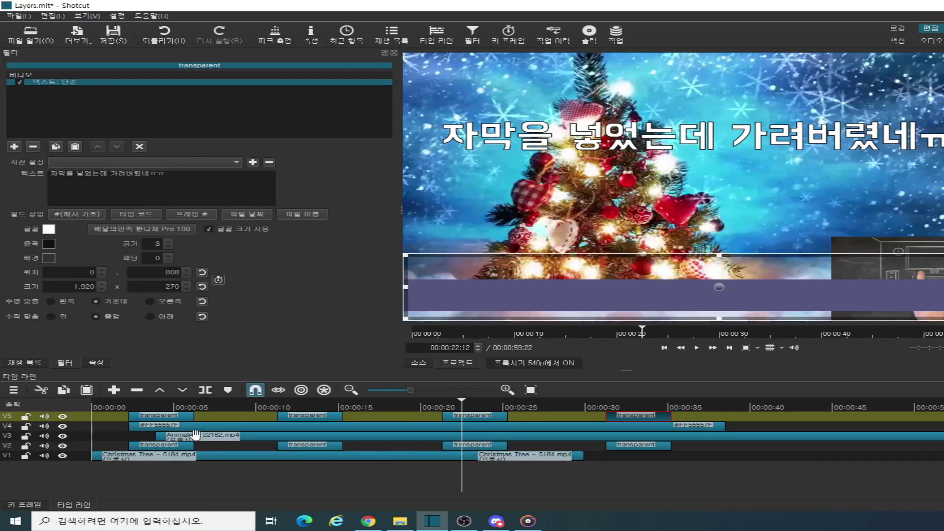
Split the Animate - 22182.mp4 clip on V3 at 00:00:11:12 and shift the second part to start at about 14 seconds.
click(222, 437)
click(280, 441)
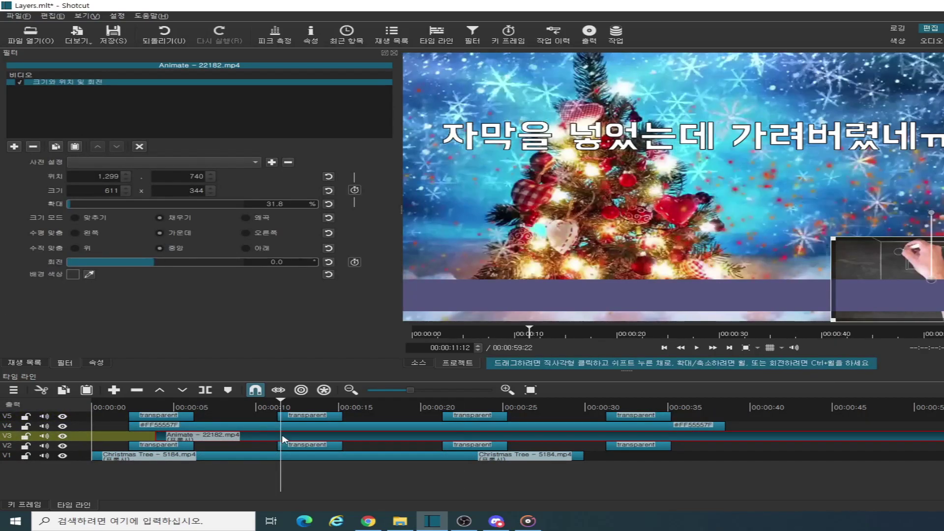
key(s)
drag(284, 439, 372, 433)
Split the remaining V3 clip further and separate the pieces with gaps, starting them at about 25 and 31 seconds.
click(572, 436)
key(s)
click(603, 439)
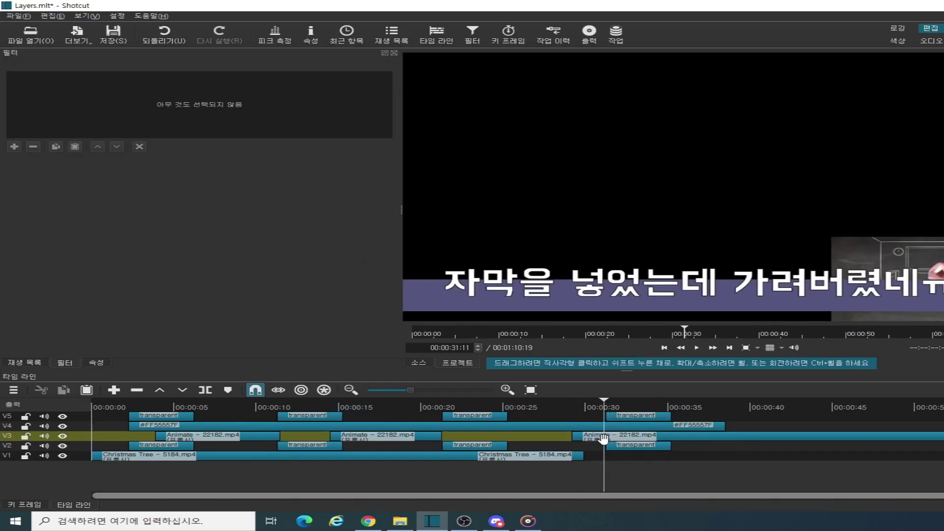
drag(590, 437, 527, 438)
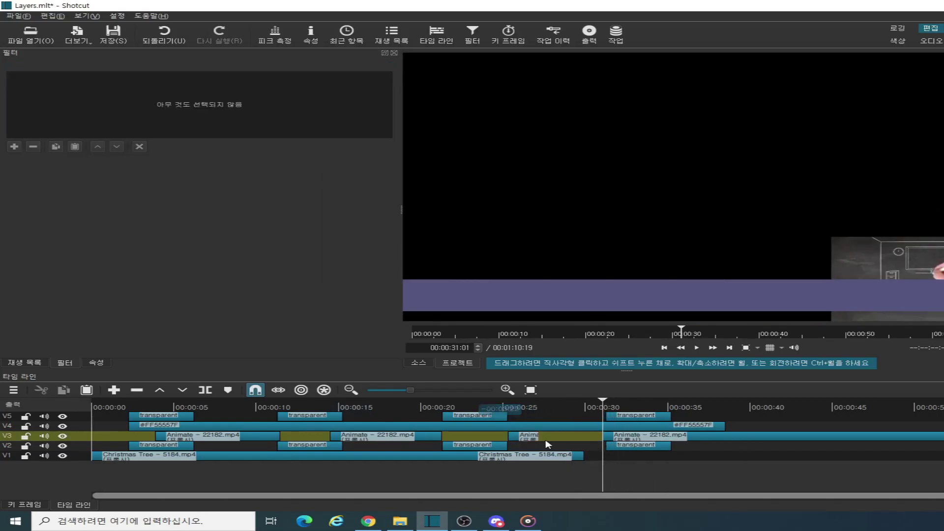
Split the last V3 piece at 00:00:41:02 and delete the part after the cut.
click(760, 435)
click(818, 439)
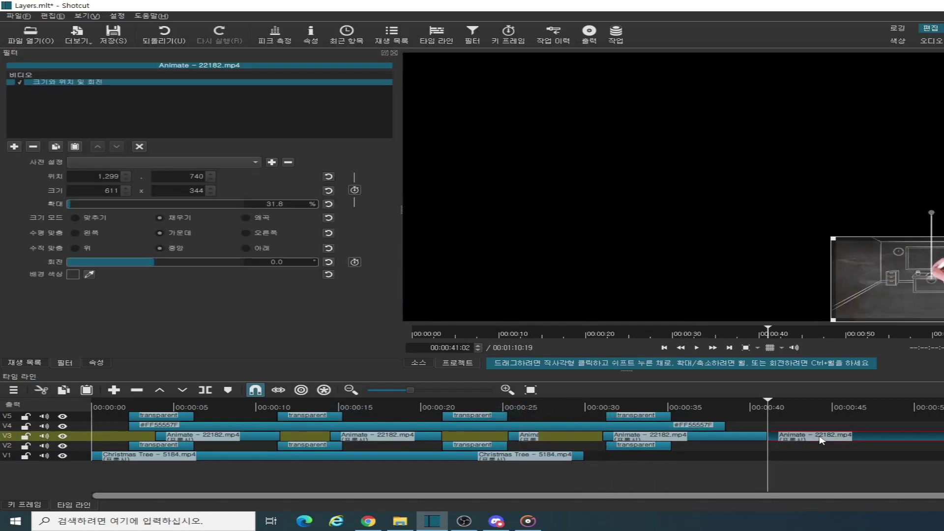
key(Delete)
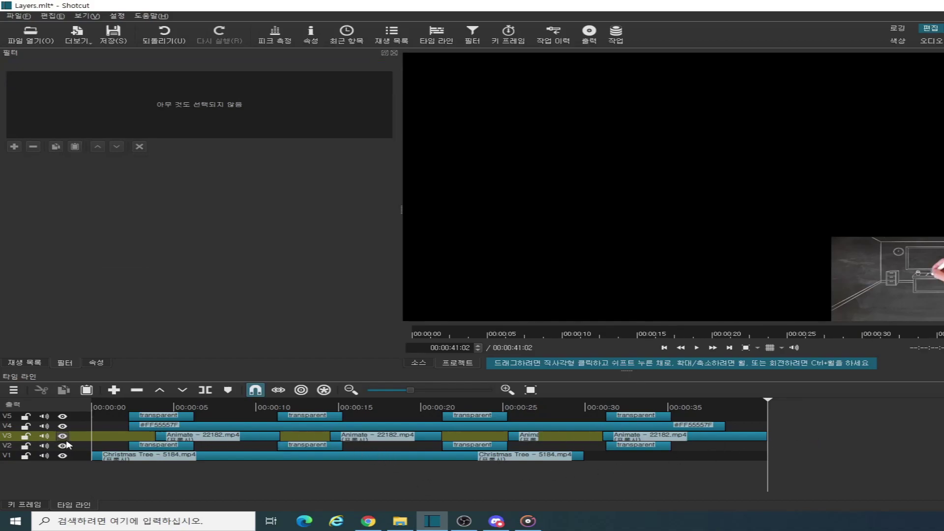
Lock tracks V5, V4, V2 and V1, leaving only V3 unlocked.
click(26, 446)
click(26, 456)
click(26, 426)
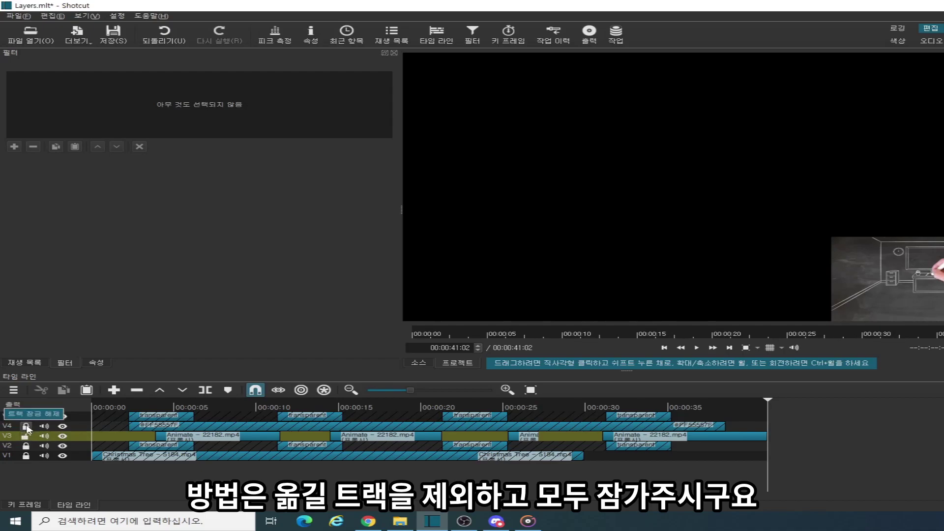
Select and copy all the Animate clips on the unlocked V3 at once.
click(79, 448)
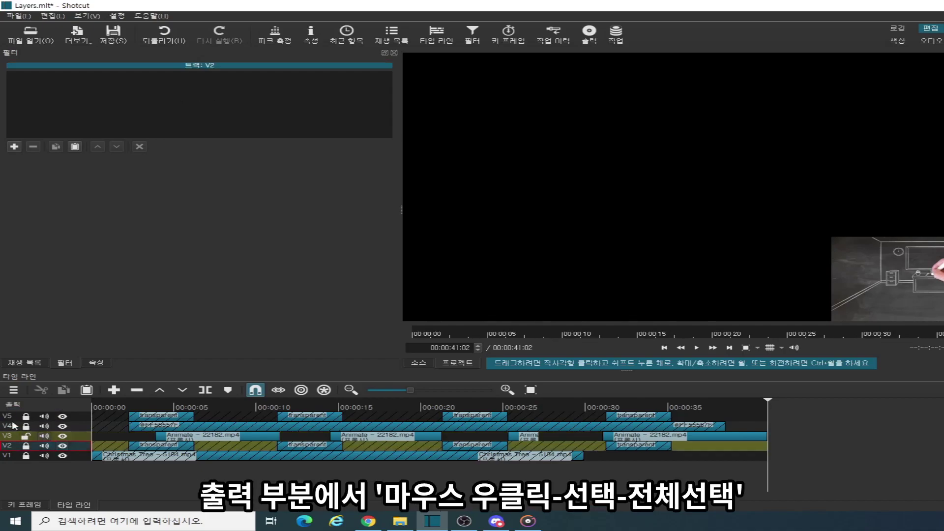
click(76, 438)
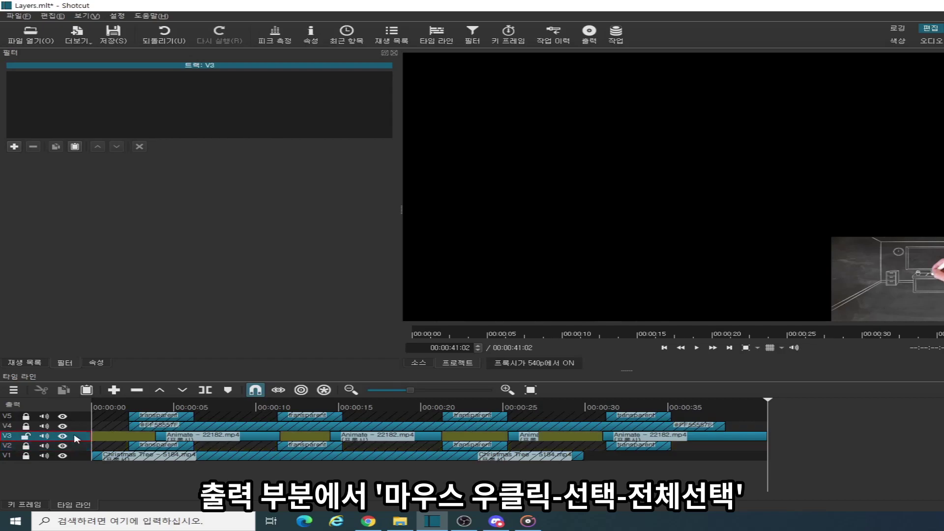
right_click(72, 442)
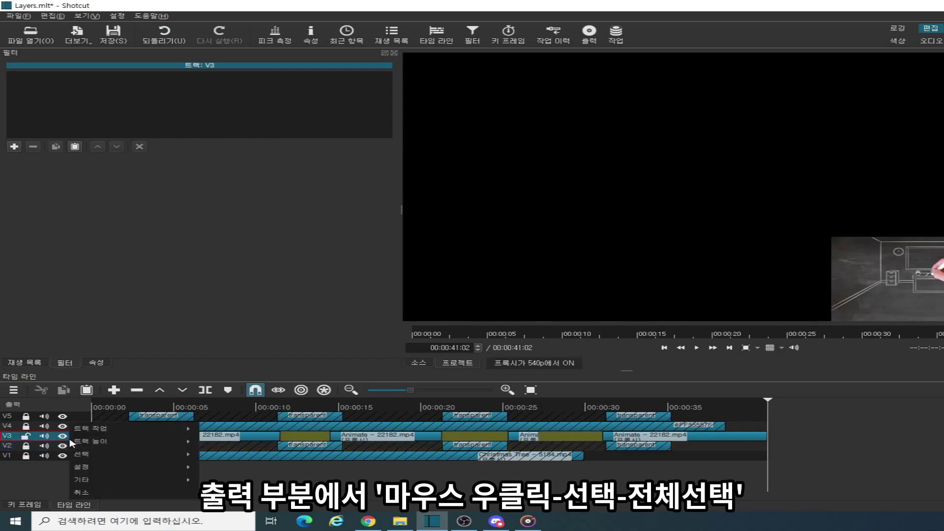
mouse_move(84, 454)
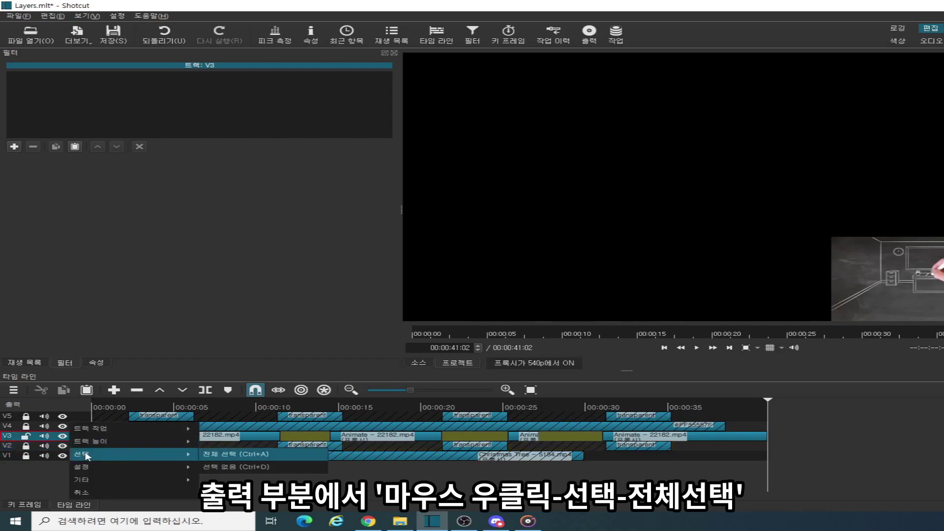
click(252, 455)
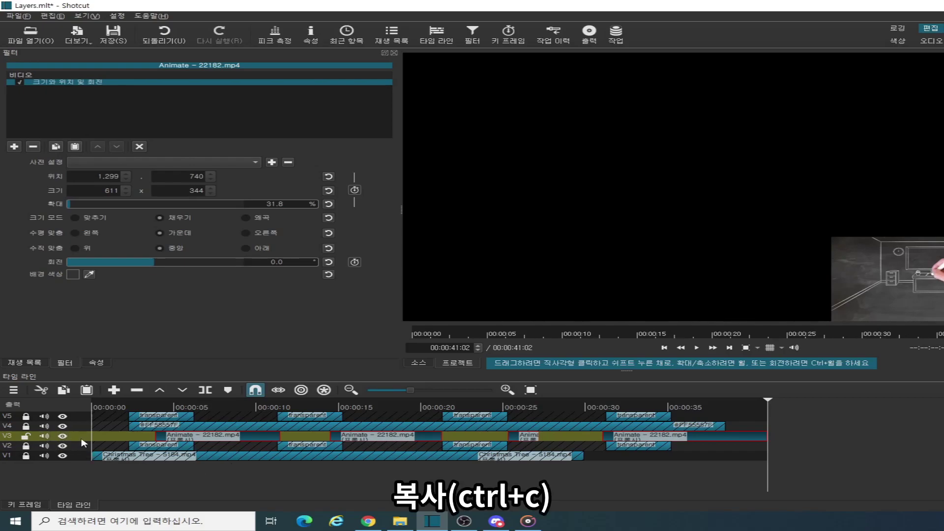
Insert a new empty video track V6 above V5.
right_click(82, 417)
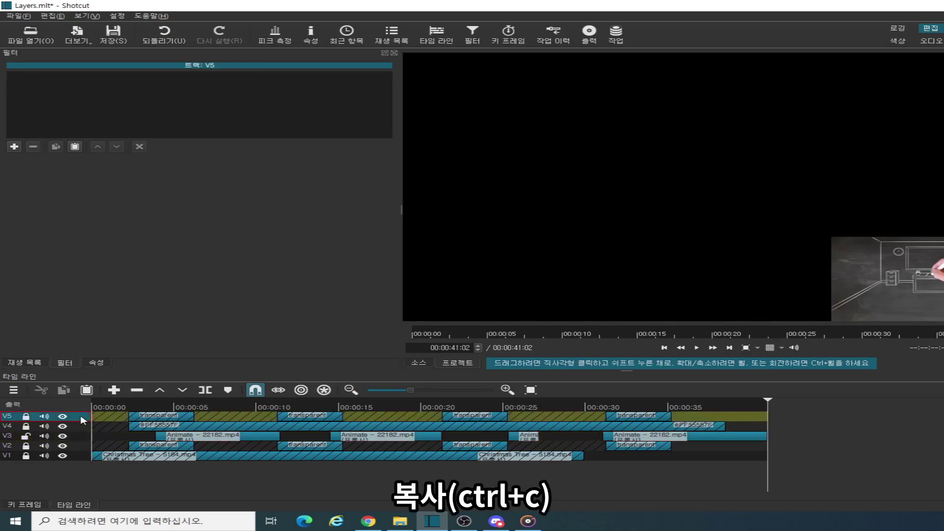
mouse_move(109, 424)
click(266, 437)
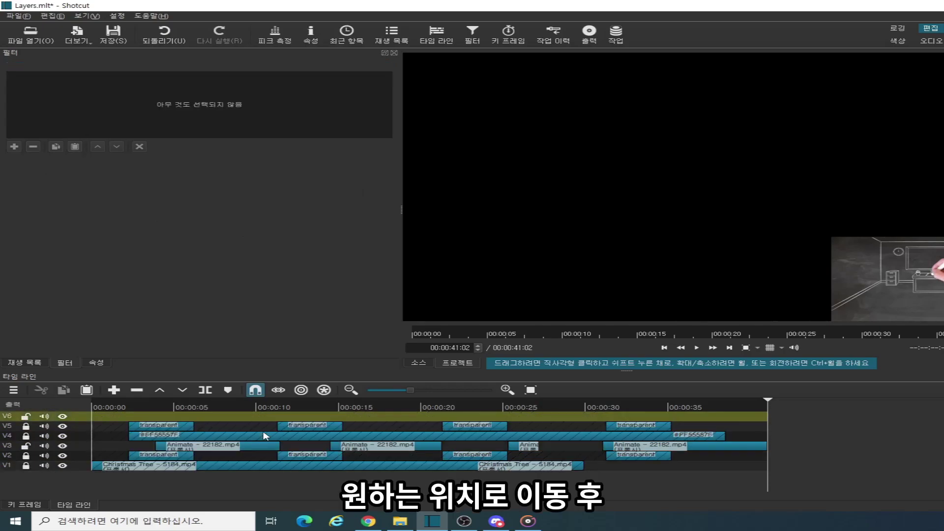
Paste the copied Animate clips onto V6 at 00:00:00:19 and preview the frame at 00:00:01:15.
click(104, 407)
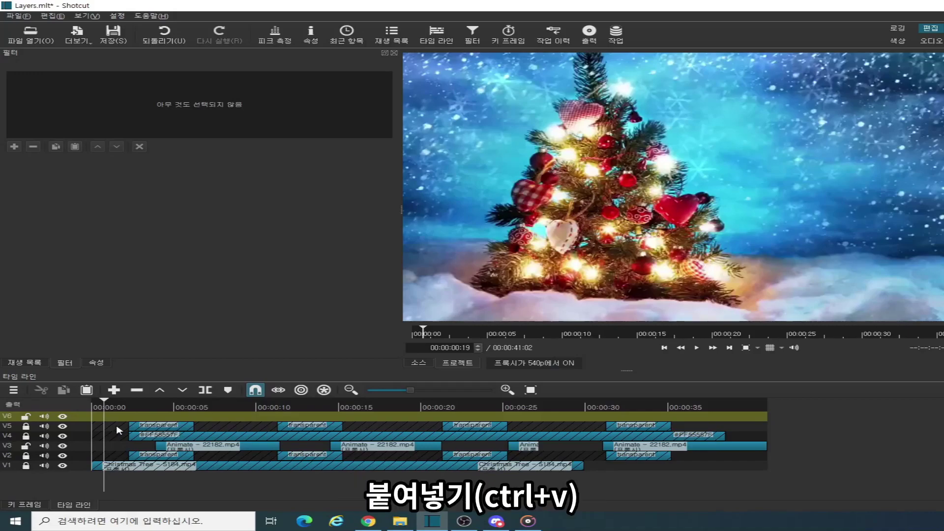
key(ctrl+v)
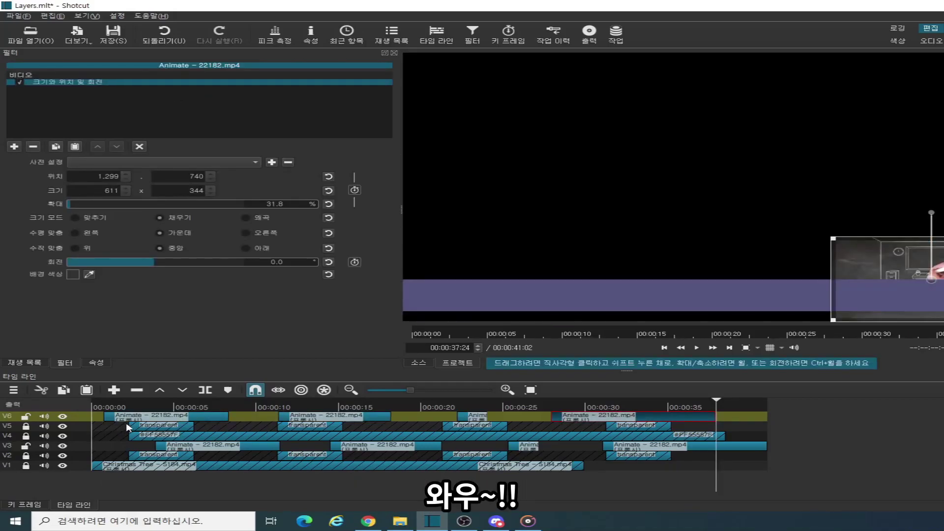
click(119, 437)
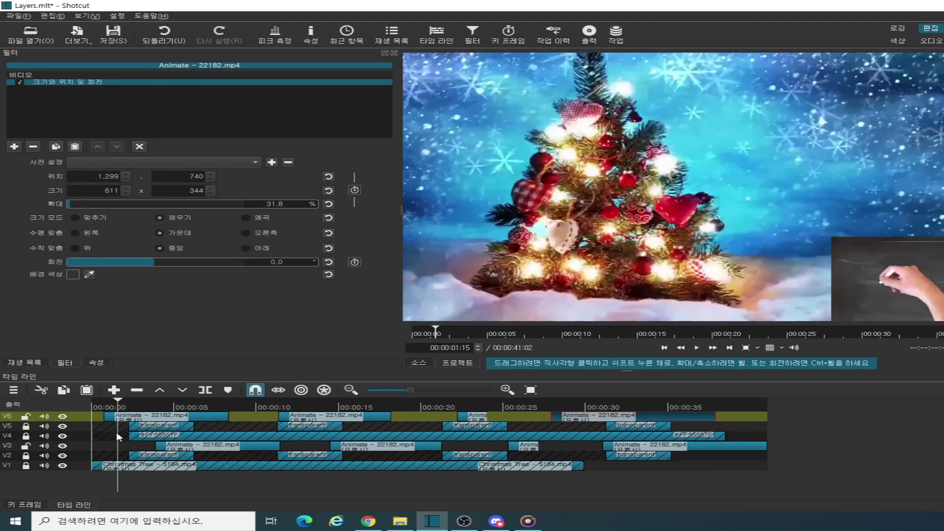